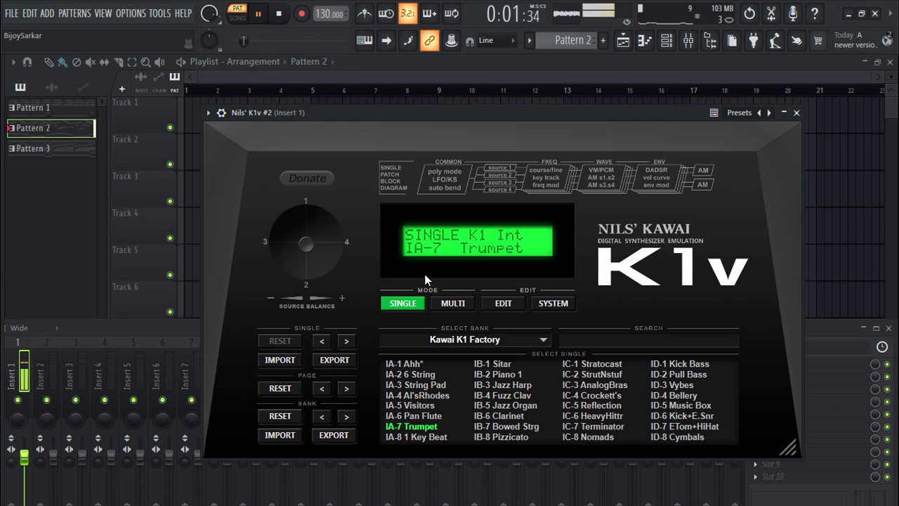
# - Show the K1v patch's source-editing controls, then return to the patch list
pyautogui.click(495, 304)
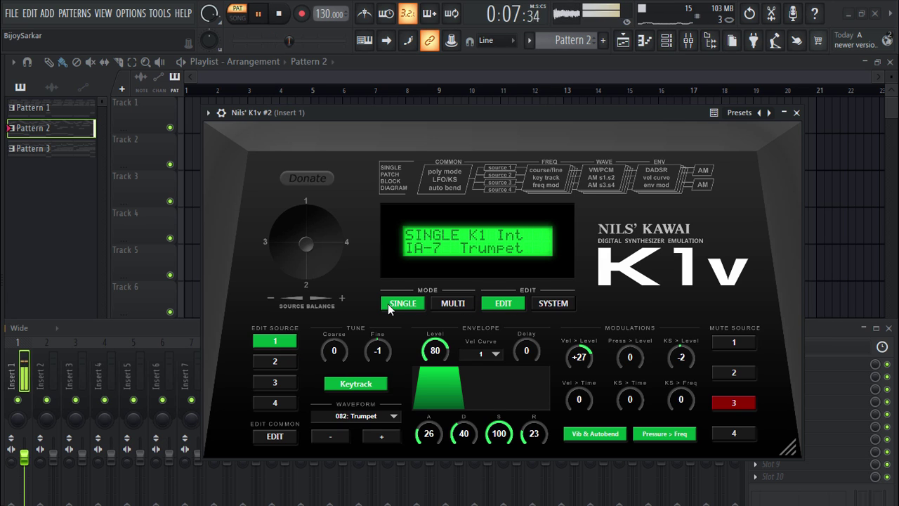
pyautogui.click(492, 306)
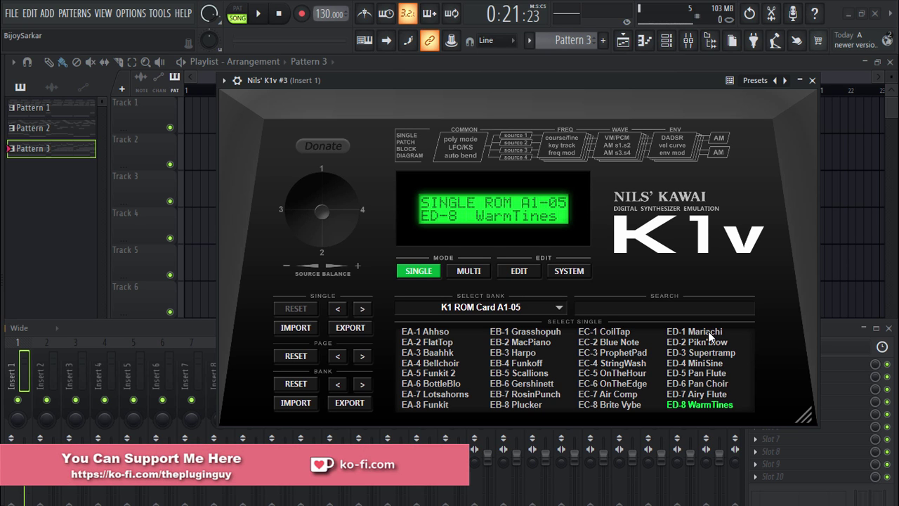
pyautogui.click(754, 81)
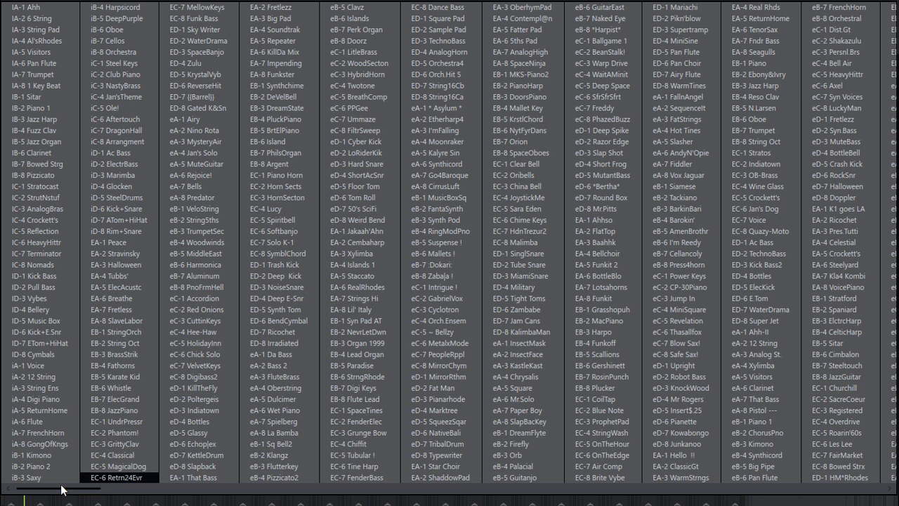
pyautogui.moveTo(62, 490)
pyautogui.mouseDown()
pyautogui.moveTo(876, 491)
pyautogui.moveTo(735, 494)
pyautogui.mouseUp()
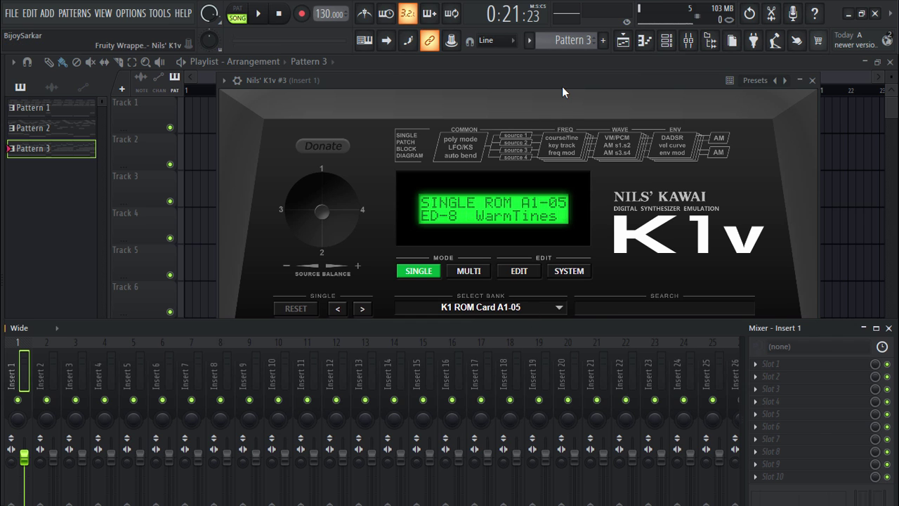
# - Move and shrink the K1v window, and try multi mode before returning to single
pyautogui.moveTo(572, 81); pyautogui.dragTo(566, 81)
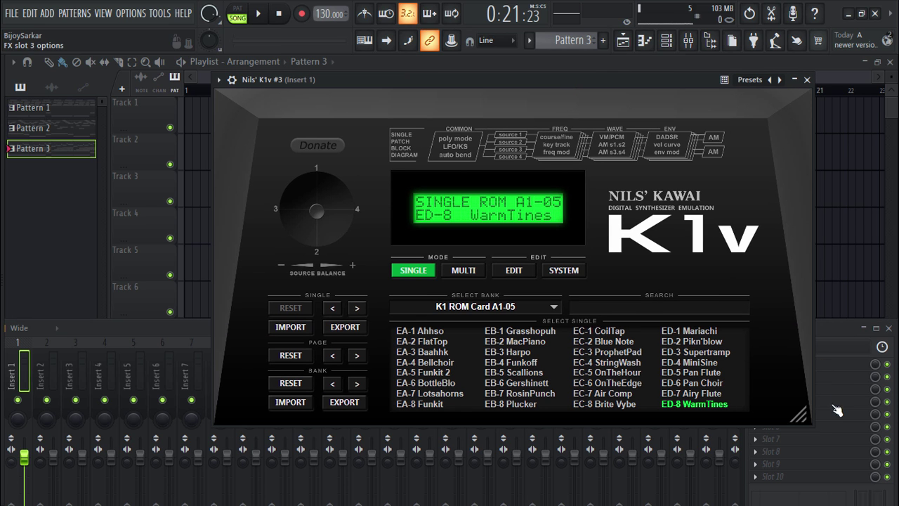
pyautogui.moveTo(808, 423)
pyautogui.mouseDown()
pyautogui.moveTo(833, 436)
pyautogui.moveTo(804, 436)
pyautogui.moveTo(816, 445)
pyautogui.moveTo(809, 441)
pyautogui.mouseUp()
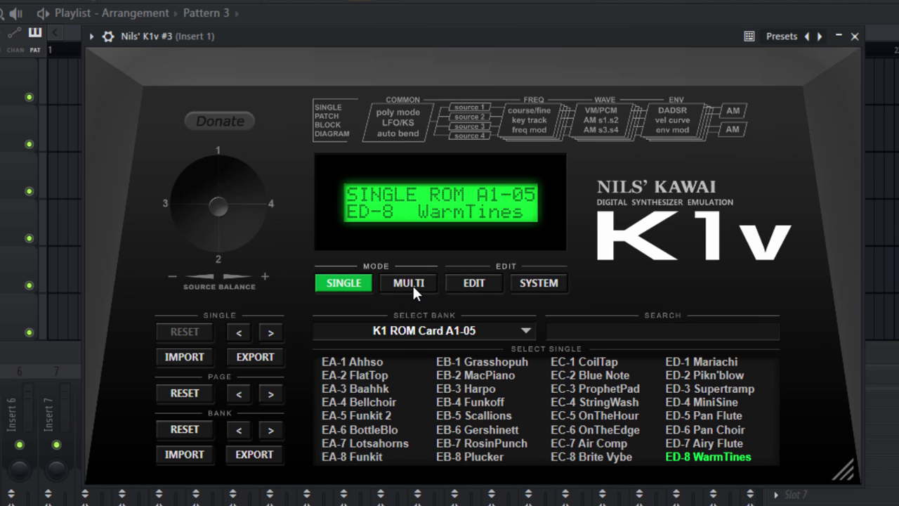
pyautogui.click(413, 284)
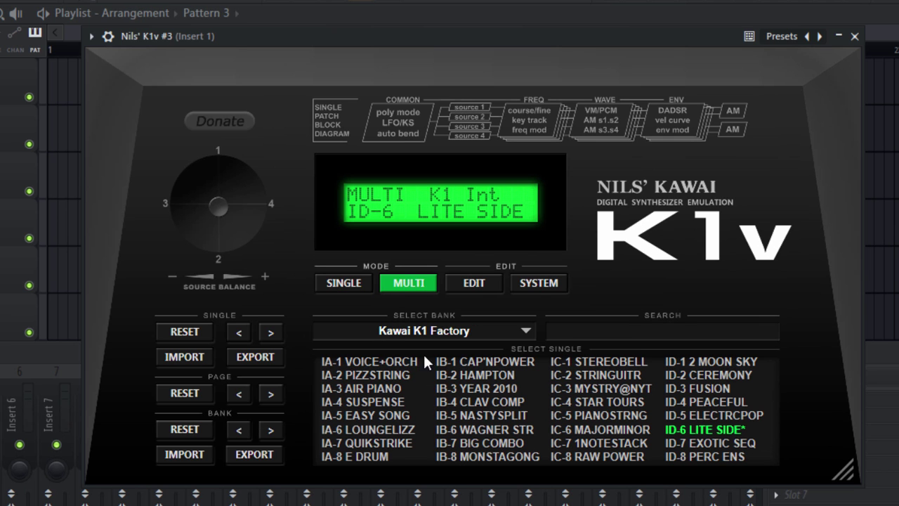
pyautogui.click(351, 284)
# - Browse the Kawai K1 Factory, ROM Card A1-01 and E1-02 banks, then show WarmTines' edit controls
pyautogui.click(421, 329)
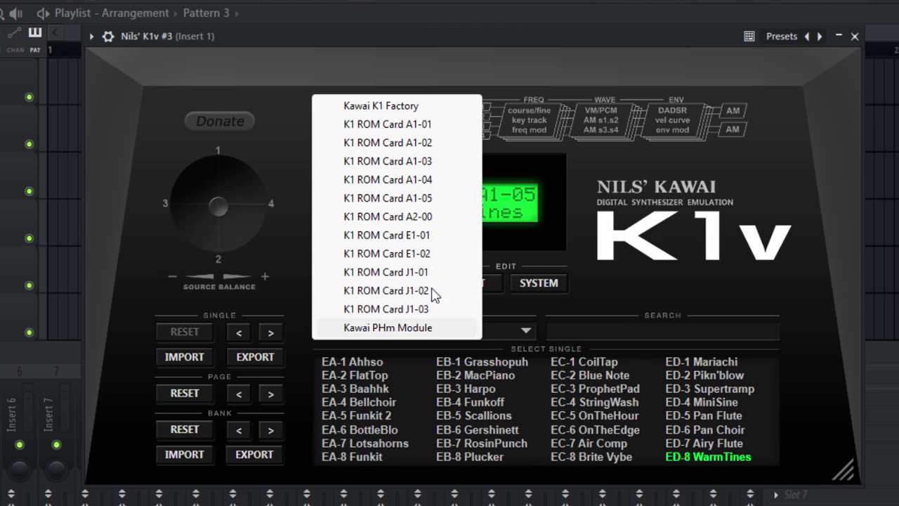
pyautogui.click(383, 111)
pyautogui.click(406, 329)
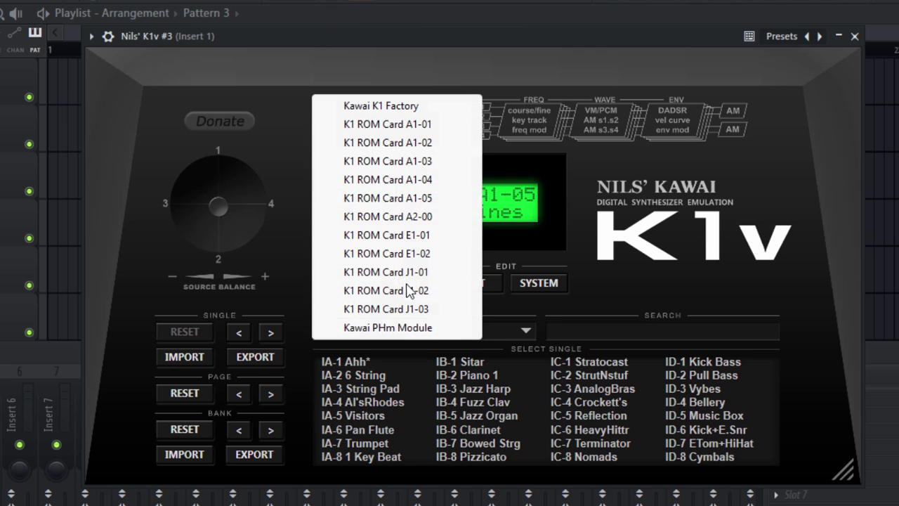
pyautogui.click(416, 124)
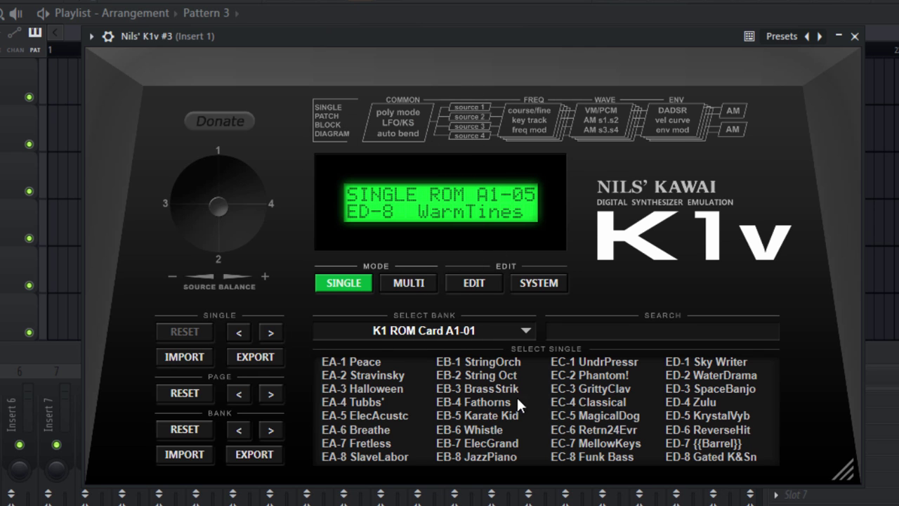
pyautogui.click(441, 336)
pyautogui.click(436, 256)
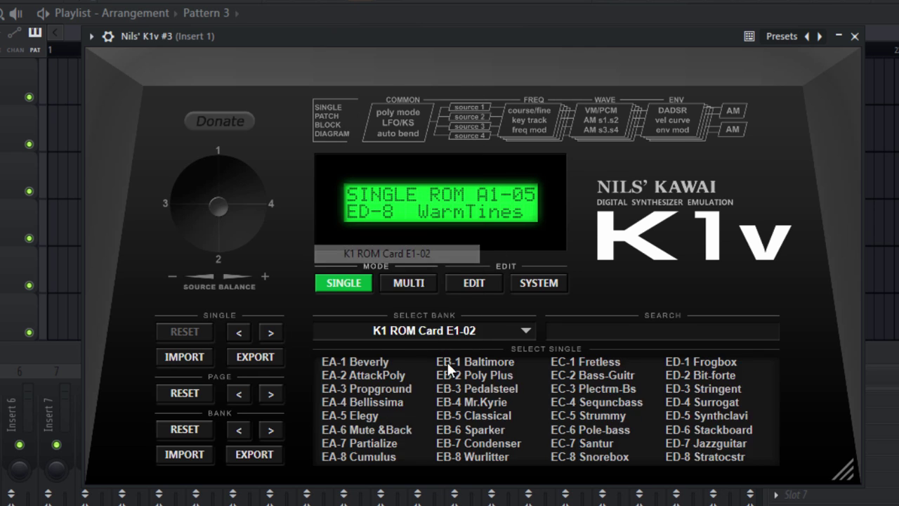
pyautogui.click(441, 328)
pyautogui.click(372, 123)
pyautogui.click(520, 274)
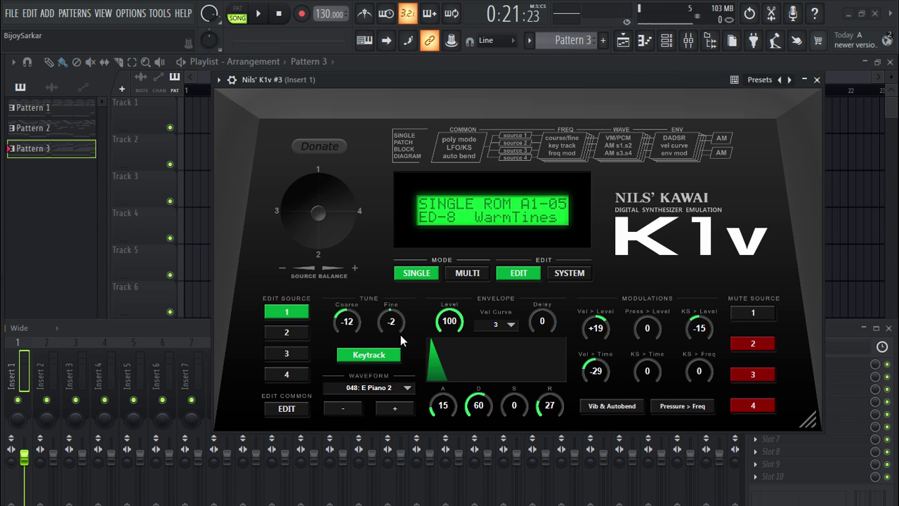
# - View K1v's MIDI receive settings under SYSTEM, then go back to the patch list
pyautogui.click(570, 274)
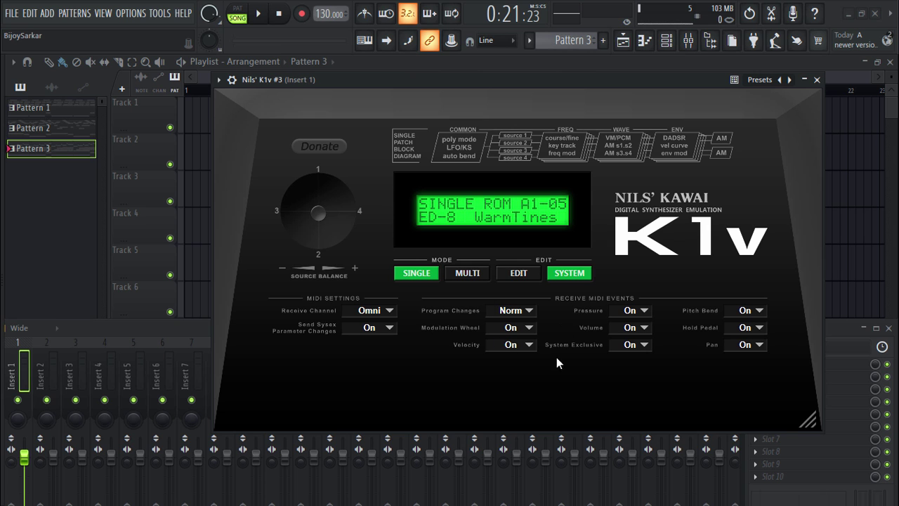
pyautogui.click(417, 272)
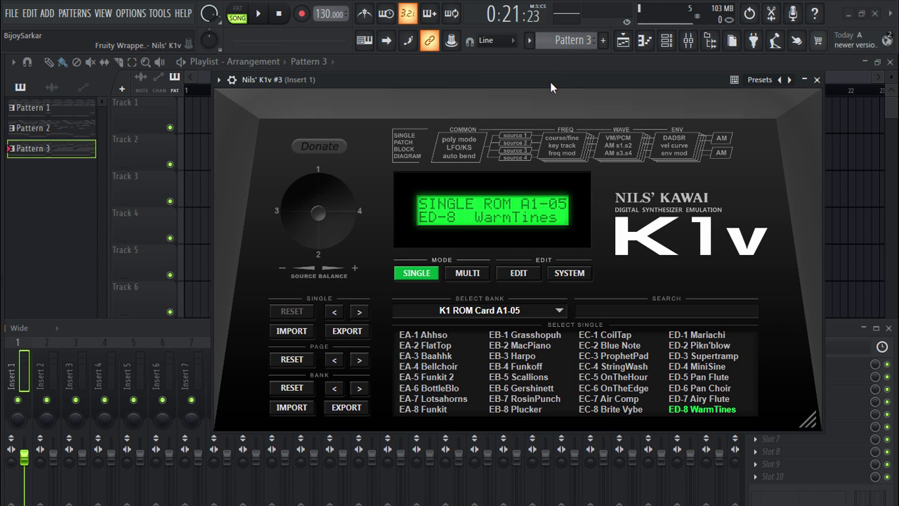
pyautogui.moveTo(555, 85)
pyautogui.mouseDown()
pyautogui.moveTo(543, 109)
pyautogui.moveTo(541, 83)
pyautogui.mouseUp()
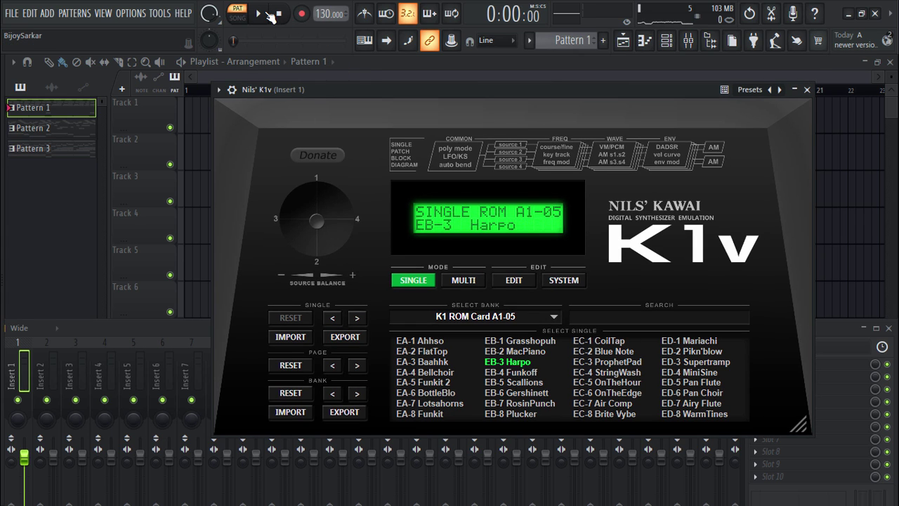
# - Audition Patterns 1 and 2, briefly viewing the Trumpet patch's edit controls
pyautogui.click(259, 12)
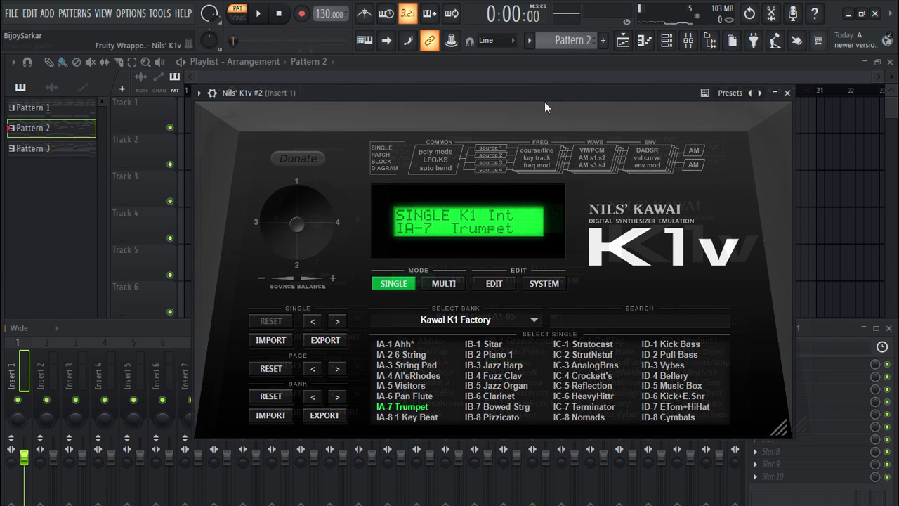
pyautogui.click(258, 13)
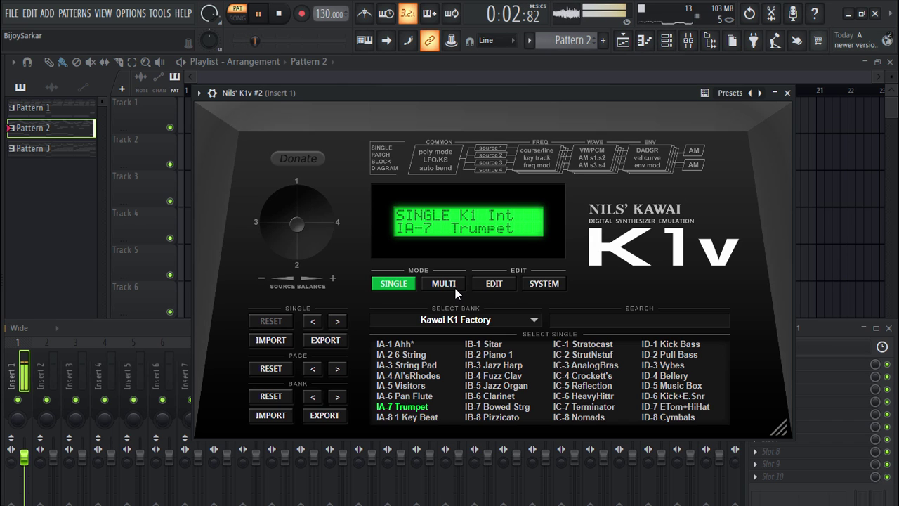
pyautogui.click(490, 285)
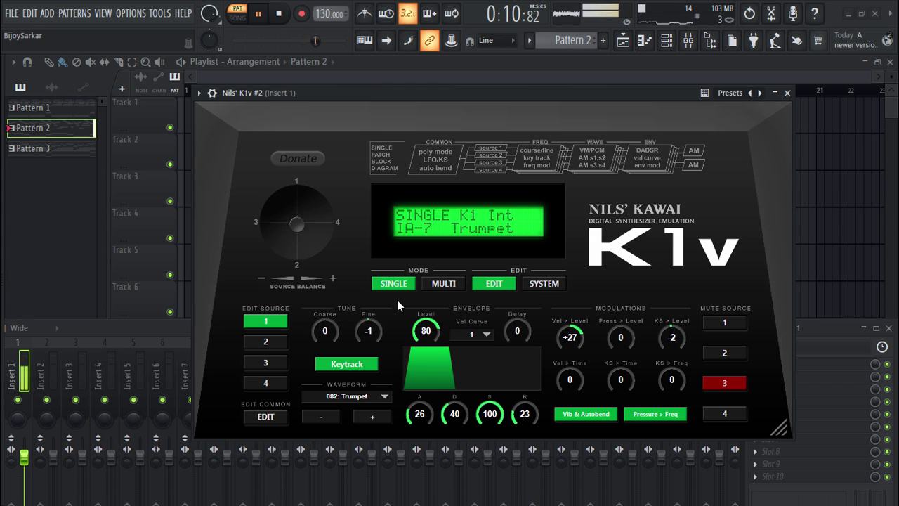
pyautogui.click(492, 288)
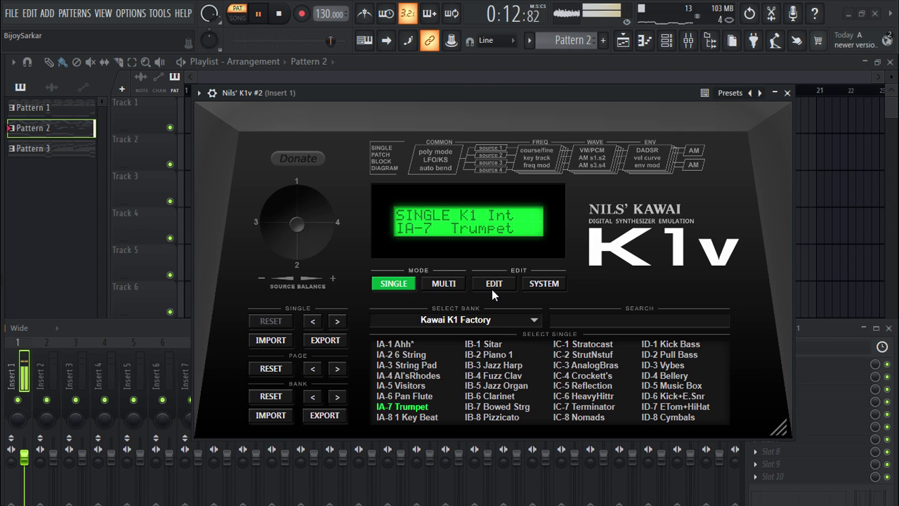
# - Restart playback on Pattern 3 with its ED-8 WarmTines K1v
pyautogui.click(277, 14)
pyautogui.press('KP_Add')
pyautogui.click(258, 14)
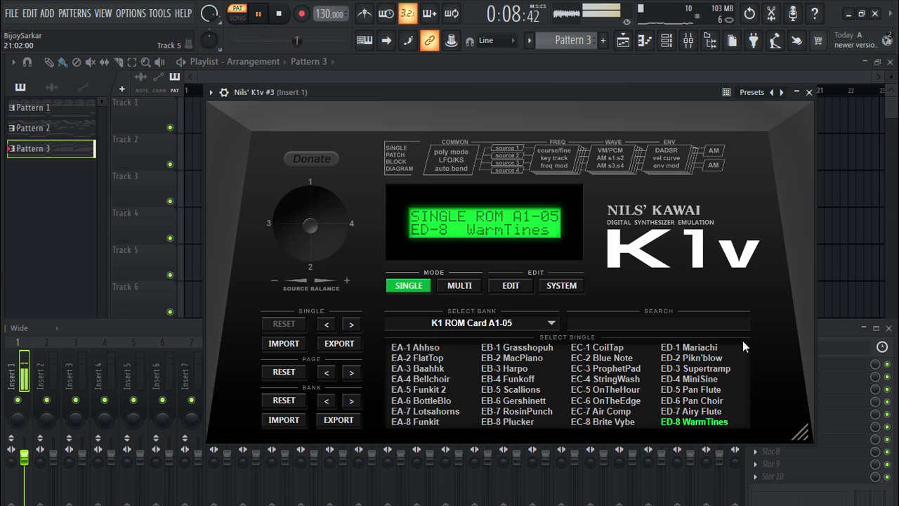
pyautogui.click(695, 349)
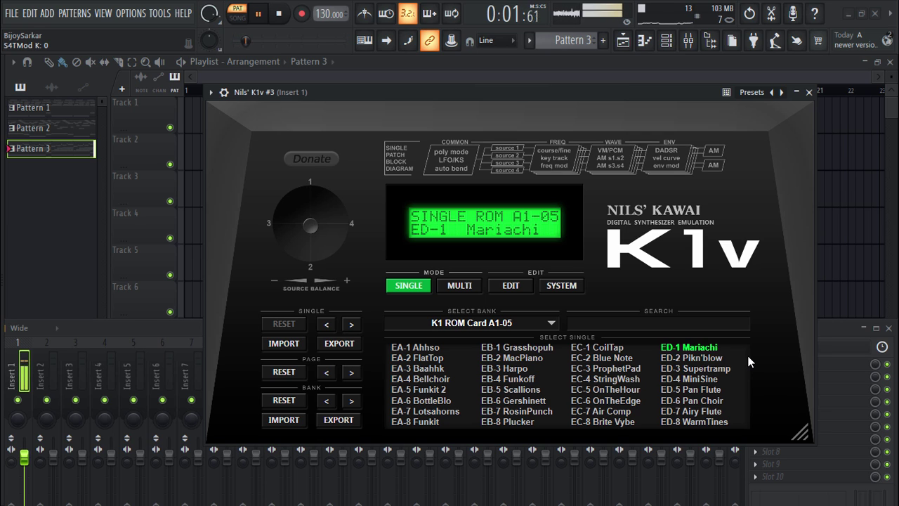
pyautogui.click(706, 359)
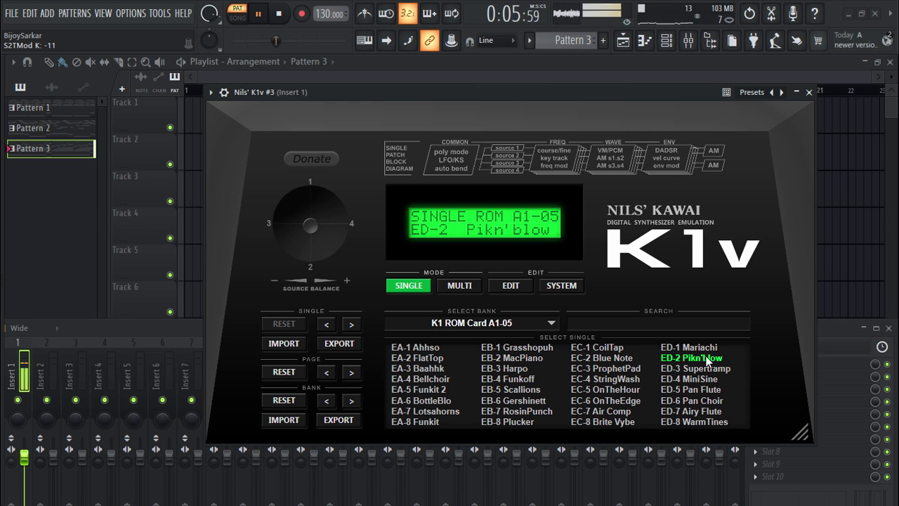
pyautogui.click(699, 379)
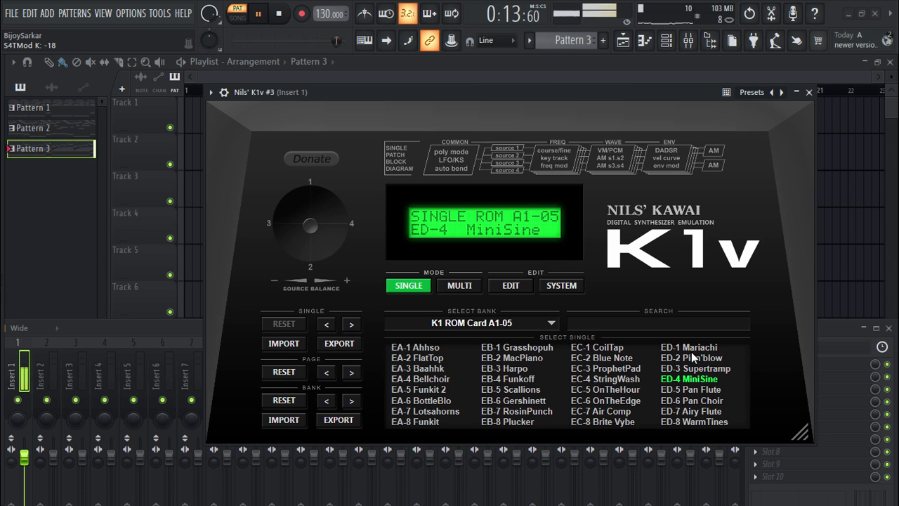
pyautogui.click(692, 401)
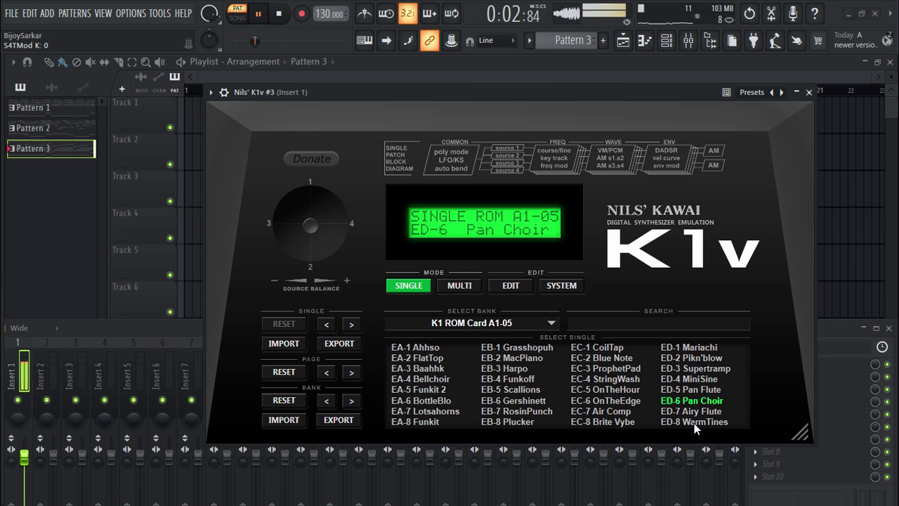
pyautogui.click(612, 348)
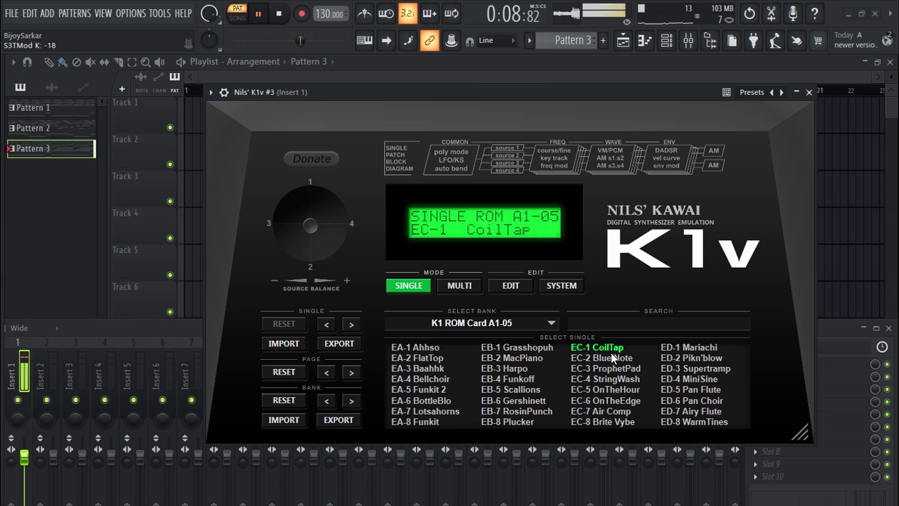
pyautogui.click(694, 425)
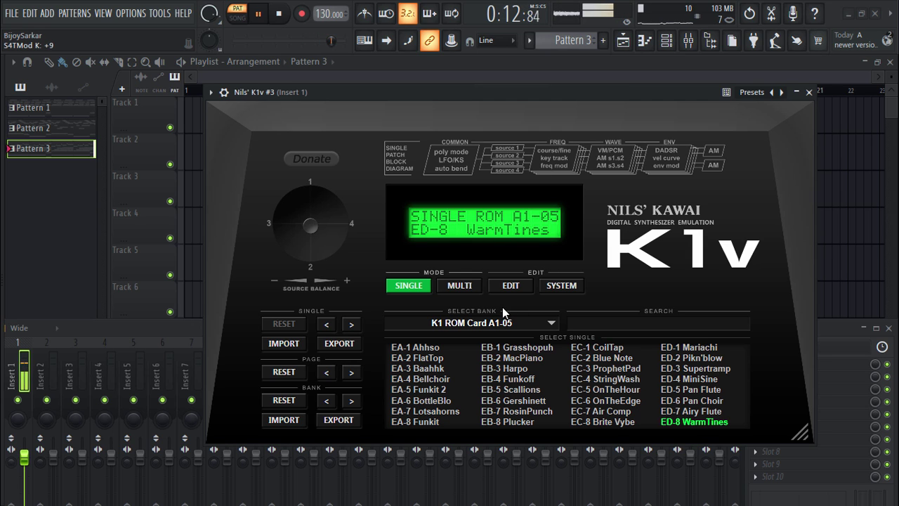
# - Lower WarmTines' source-1 envelope decay on the K1v EDIT page, settling at 41
pyautogui.click(510, 288)
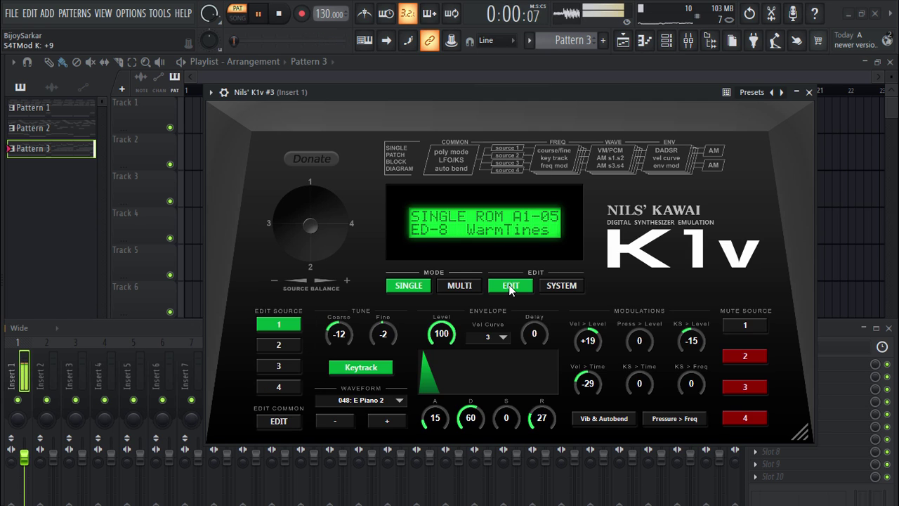
pyautogui.moveTo(471, 418); pyautogui.dragTo(470, 441)
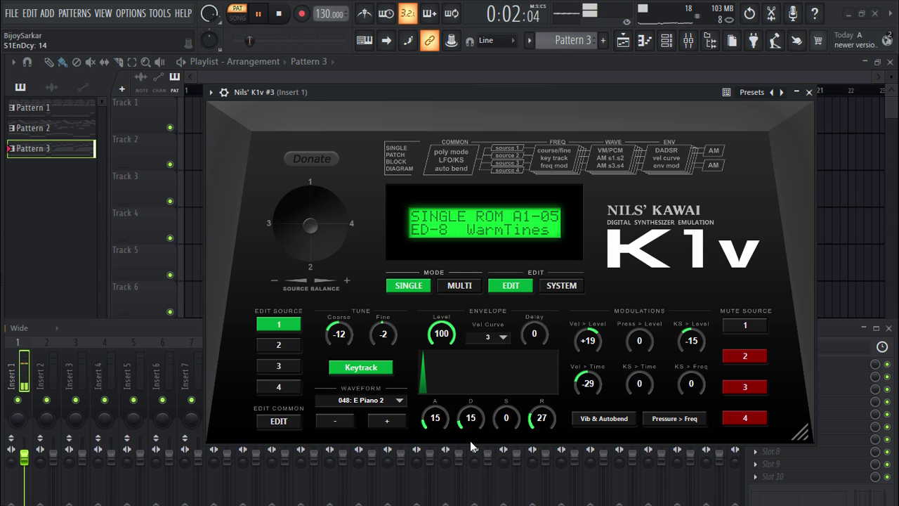
pyautogui.moveTo(470, 441); pyautogui.dragTo(474, 425)
# - Switch K1v to multi mode and load 12 String into Section 2, restarting playback
pyautogui.click(466, 289)
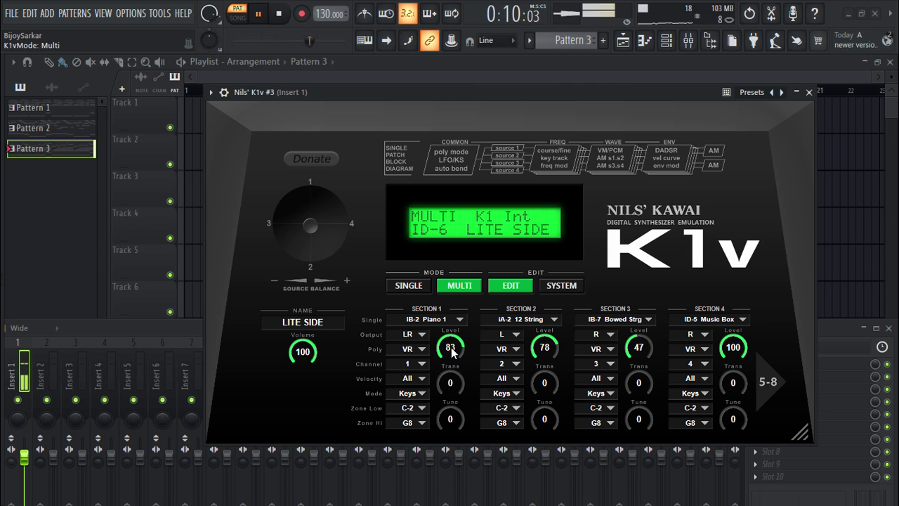
pyautogui.click(457, 320)
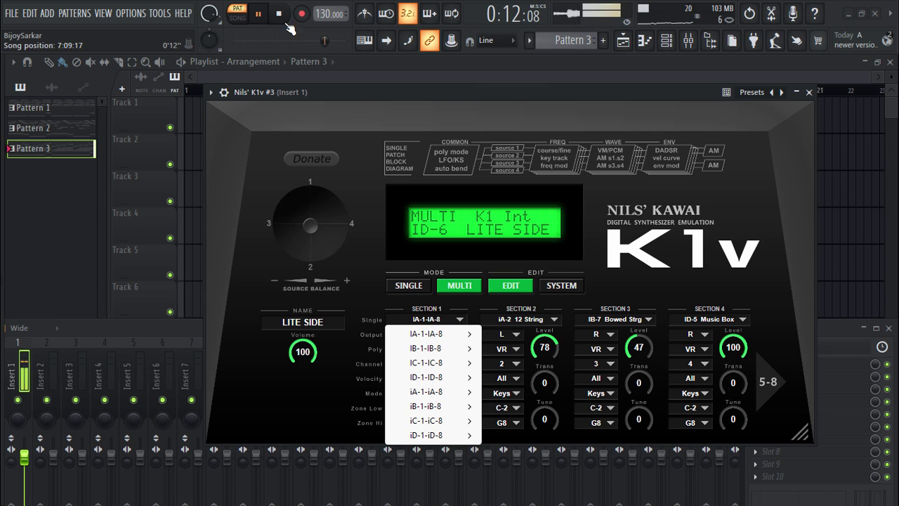
pyautogui.click(278, 16)
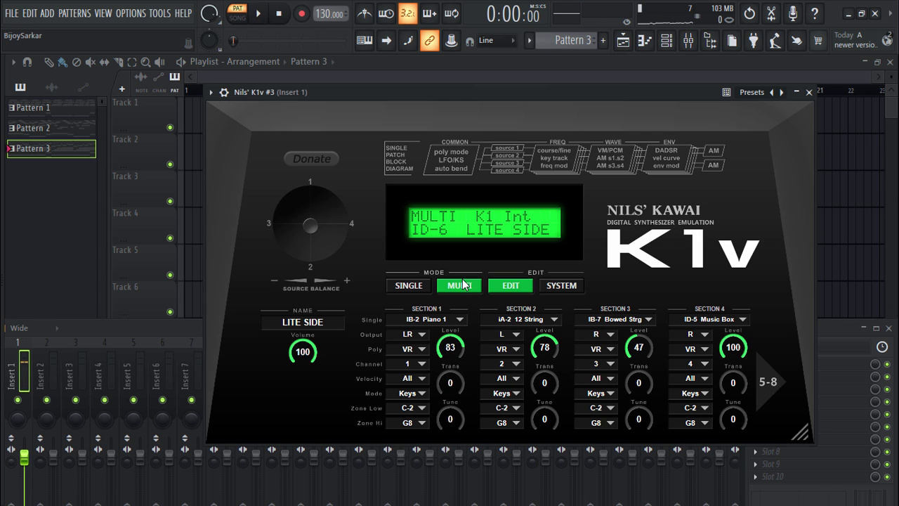
pyautogui.click(457, 321)
pyautogui.moveTo(427, 362)
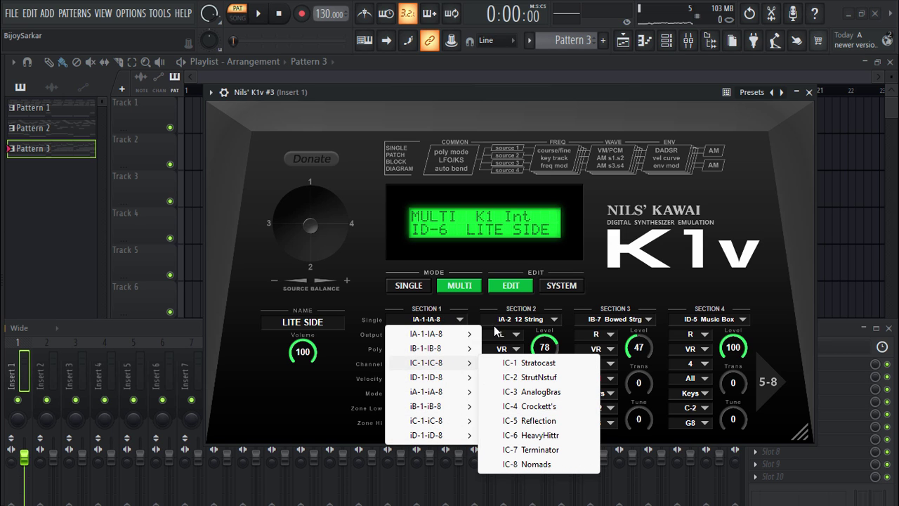
pyautogui.click(523, 320)
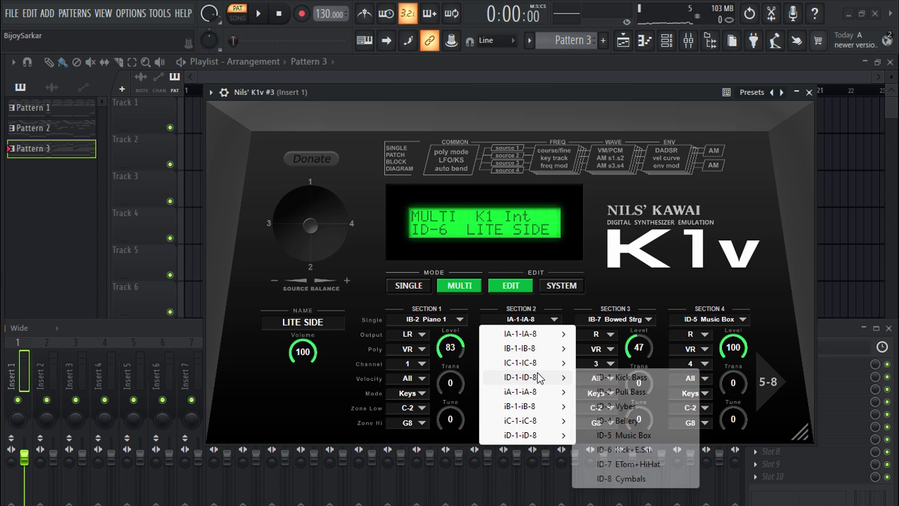
pyautogui.moveTo(521, 391)
pyautogui.click(601, 391)
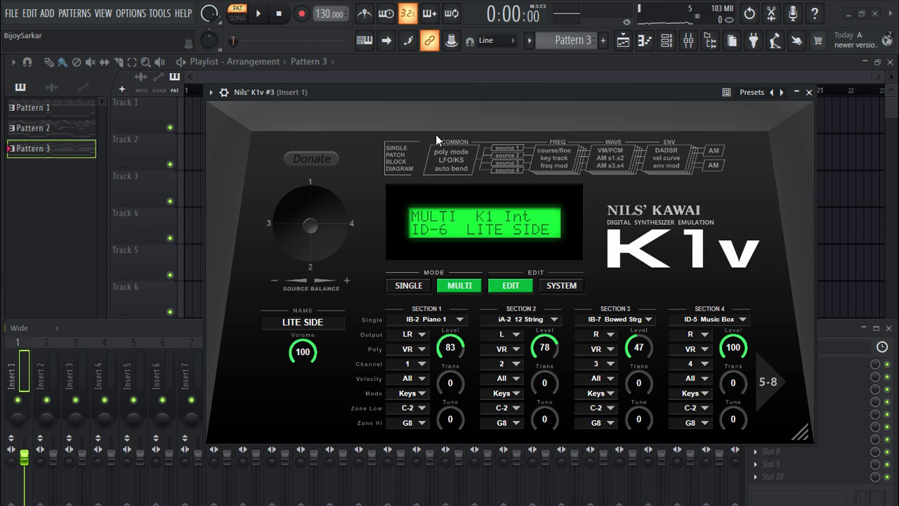
pyautogui.click(258, 14)
# - Load Stratocast, HeavyHittr and Bellery into Sections 1, 2 and 4
pyautogui.click(460, 319)
pyautogui.moveTo(426, 363)
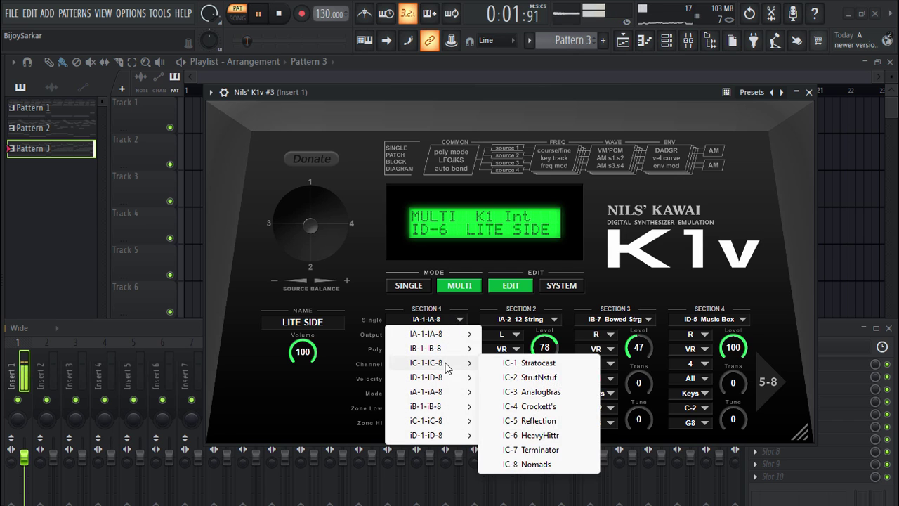
pyautogui.click(508, 362)
pyautogui.click(518, 319)
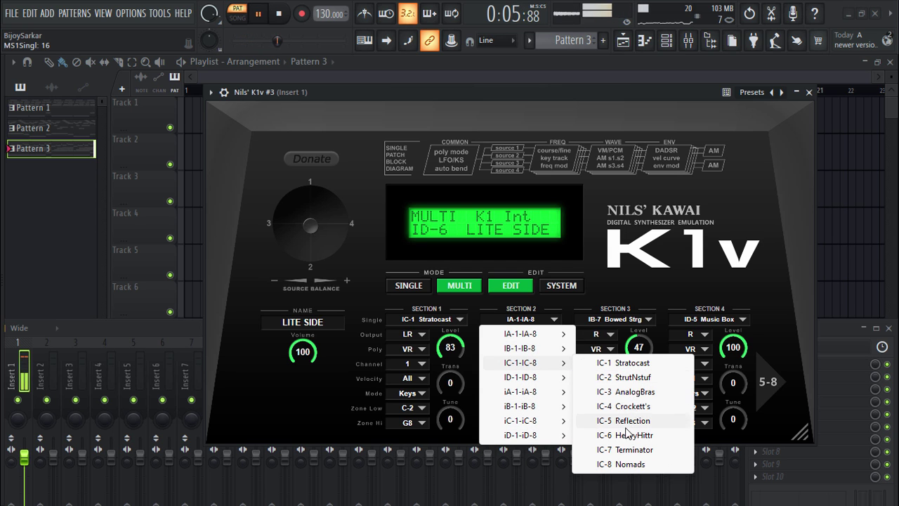
pyautogui.click(627, 435)
pyautogui.click(617, 319)
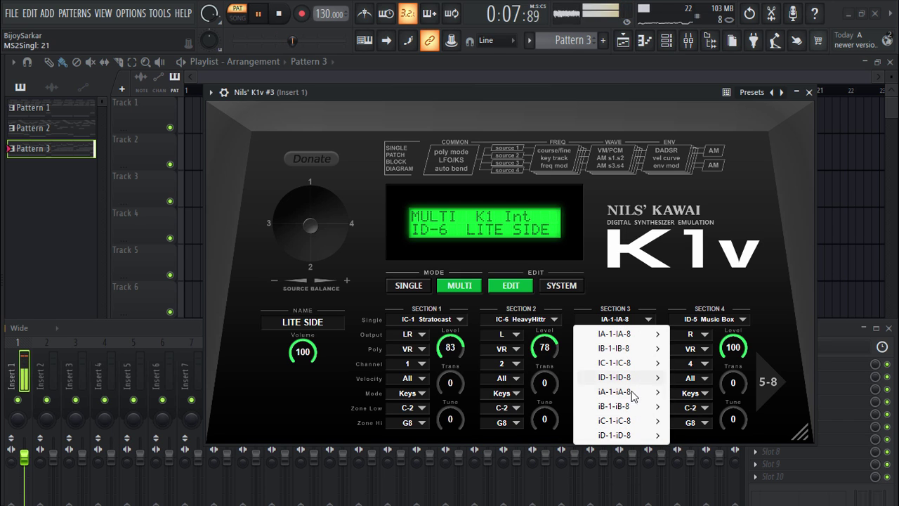
pyautogui.moveTo(614, 349)
pyautogui.click(722, 401)
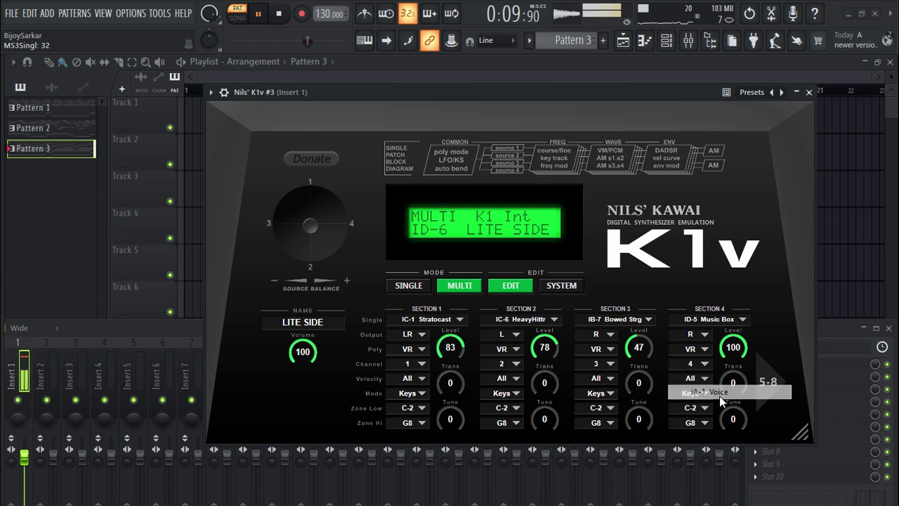
pyautogui.click(710, 319)
pyautogui.moveTo(709, 377)
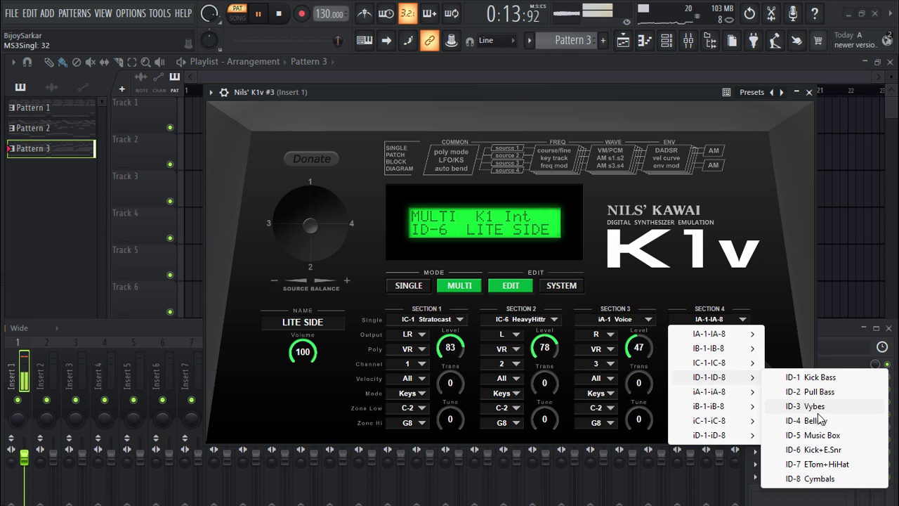
pyautogui.click(816, 420)
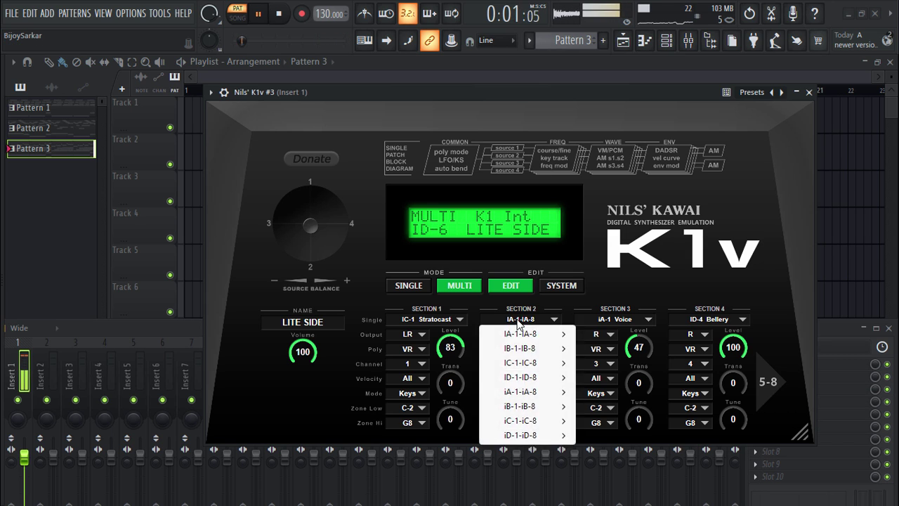
# - Set Section 1 level to 61, Section 3 level to 67, and transpose Section 3 up seven
pyautogui.moveTo(444, 370); pyautogui.dragTo(444, 359)
pyautogui.moveTo(639, 347); pyautogui.dragTo(638, 330)
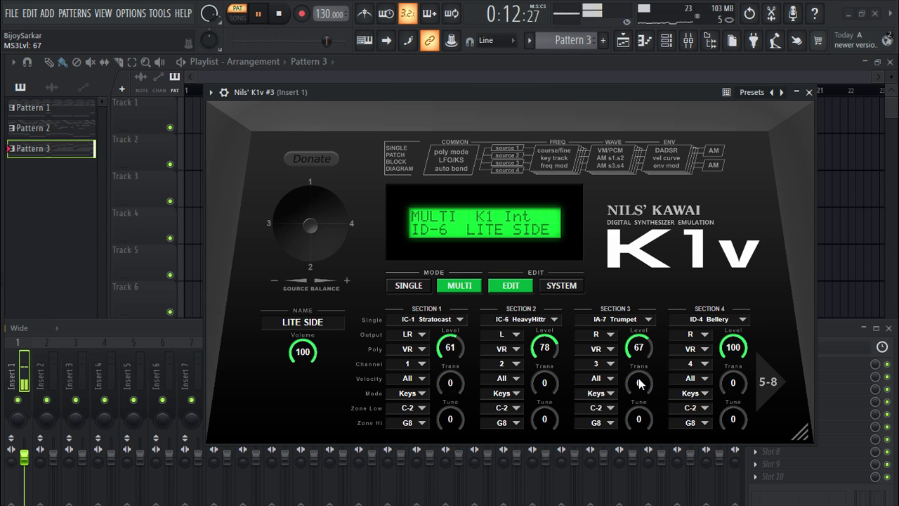
pyautogui.moveTo(640, 383); pyautogui.dragTo(640, 365)
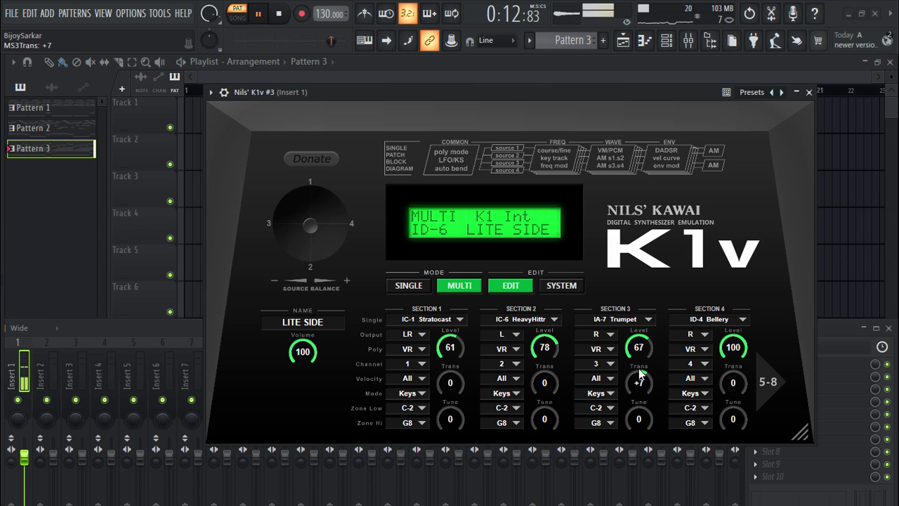
# - Load Cellos, StrutNstuf and Vybes into Sections 3, 4 and 1, then stop playback
pyautogui.click(649, 320)
pyautogui.click(699, 393)
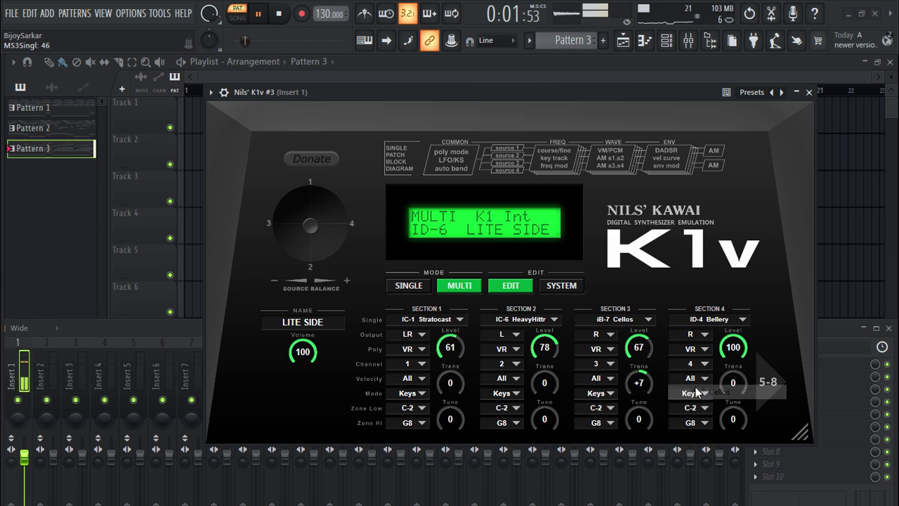
pyautogui.click(715, 320)
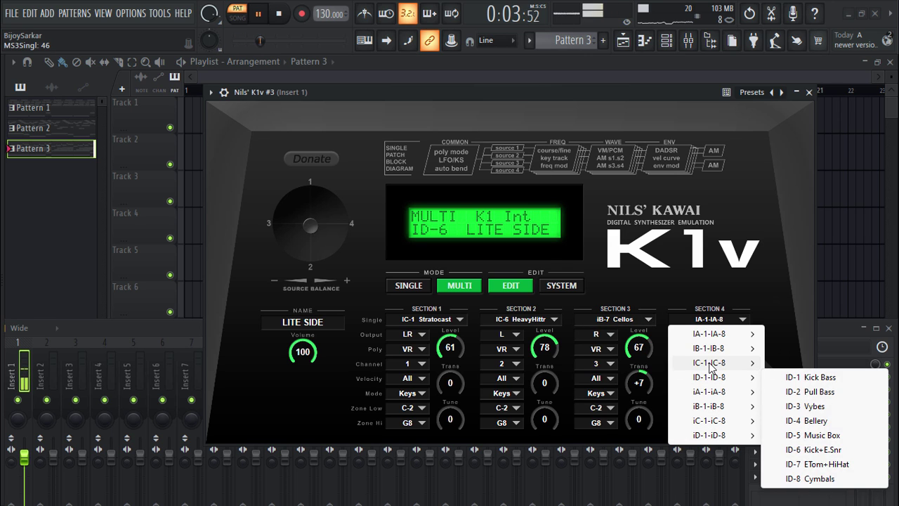
pyautogui.moveTo(709, 362)
pyautogui.click(815, 377)
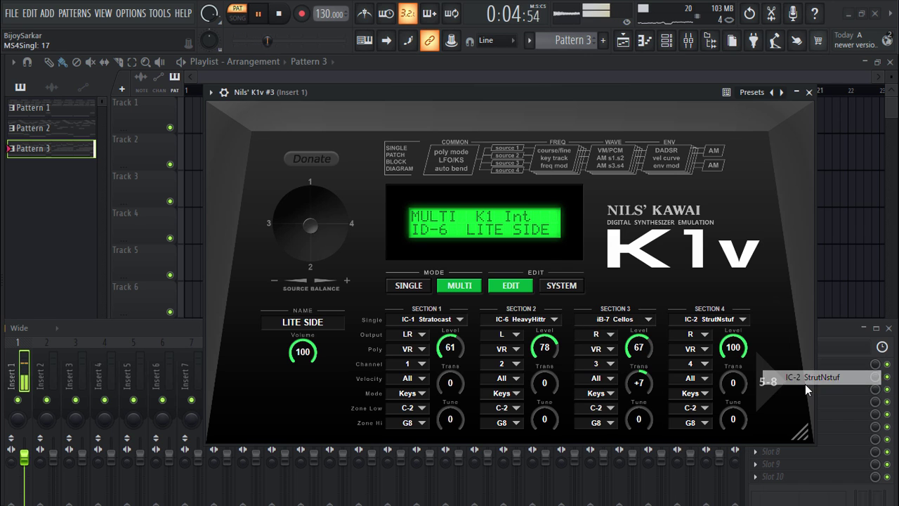
pyautogui.click(435, 321)
pyautogui.click(548, 408)
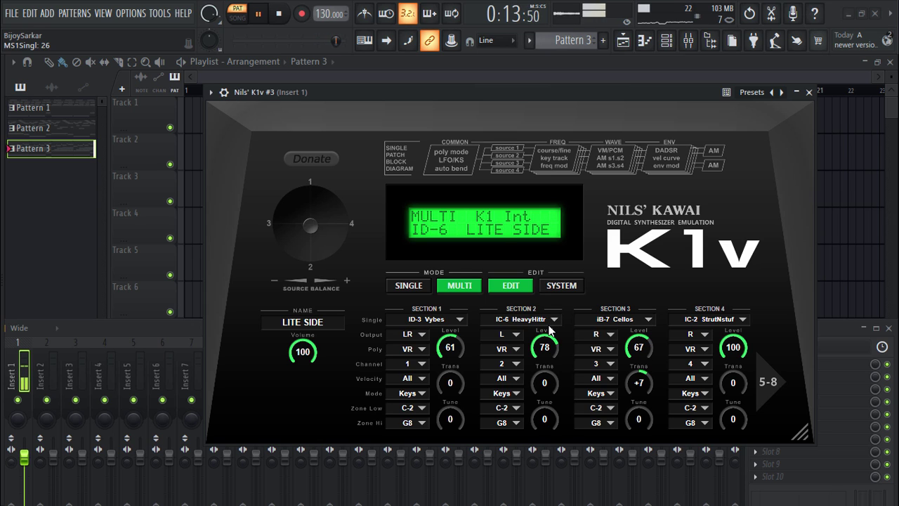
pyautogui.click(279, 14)
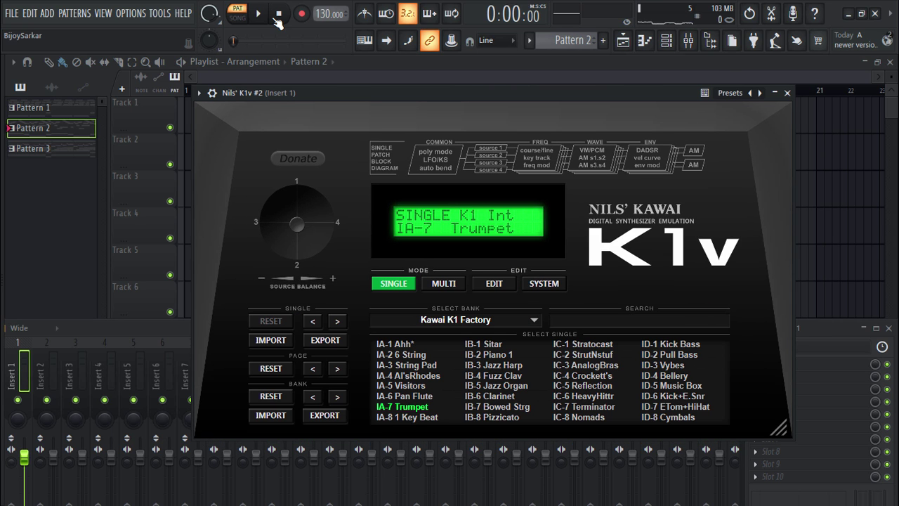
pyautogui.click(729, 93)
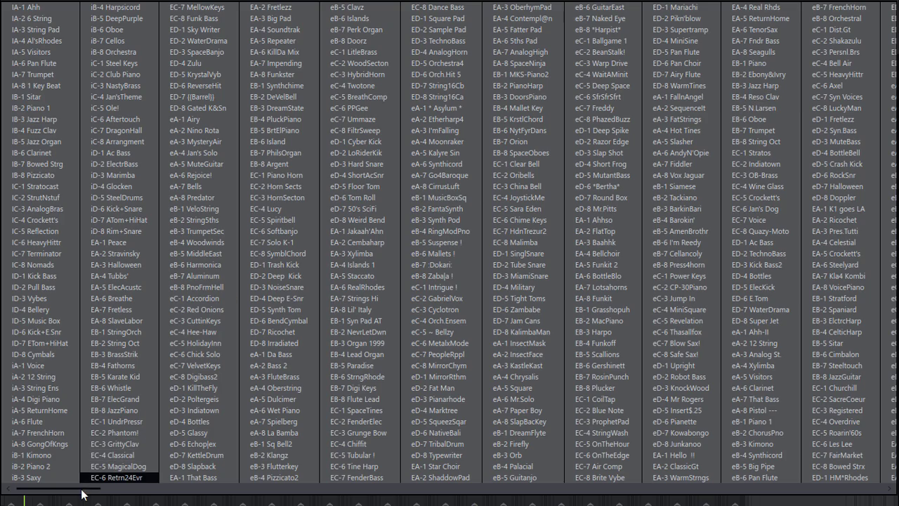
pyautogui.moveTo(82, 495); pyautogui.dragTo(845, 488)
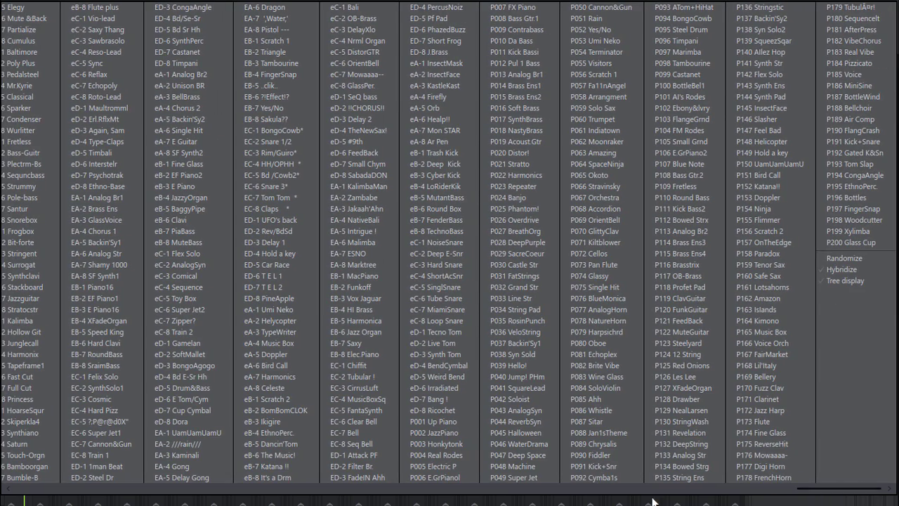
pyautogui.click(209, 503)
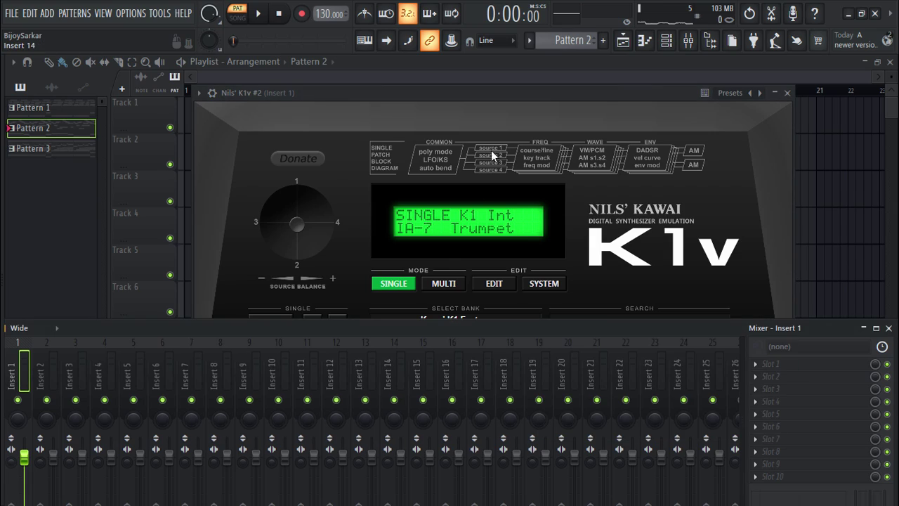
pyautogui.click(434, 89)
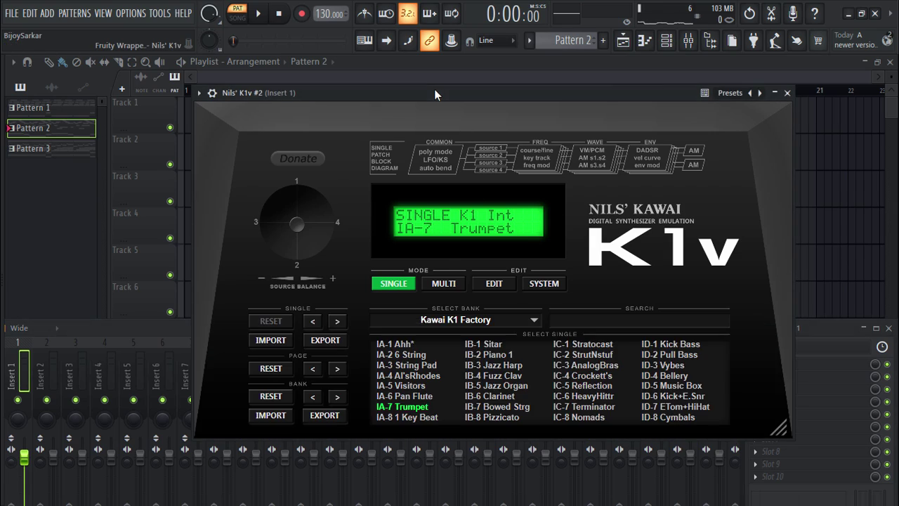
pyautogui.moveTo(435, 90); pyautogui.dragTo(439, 86)
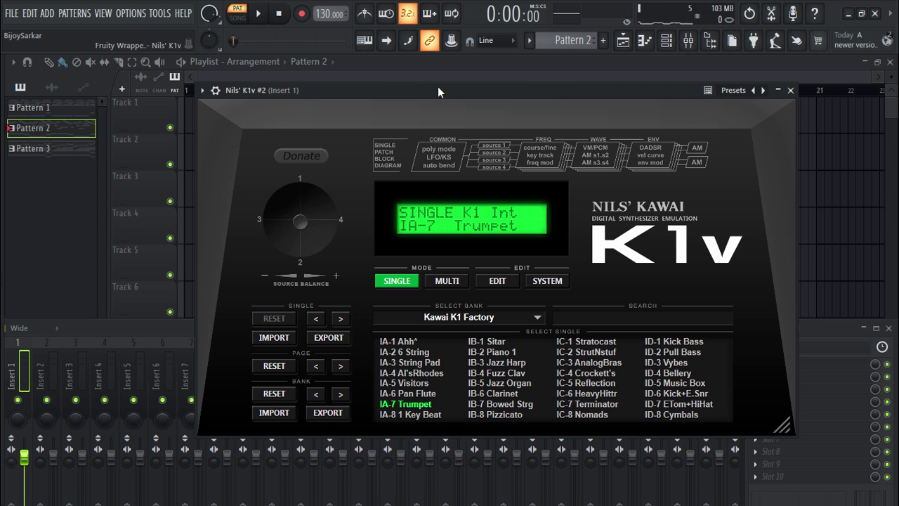
pyautogui.moveTo(438, 89)
pyautogui.mouseDown()
pyautogui.moveTo(450, 92)
pyautogui.moveTo(451, 112)
pyautogui.mouseUp()
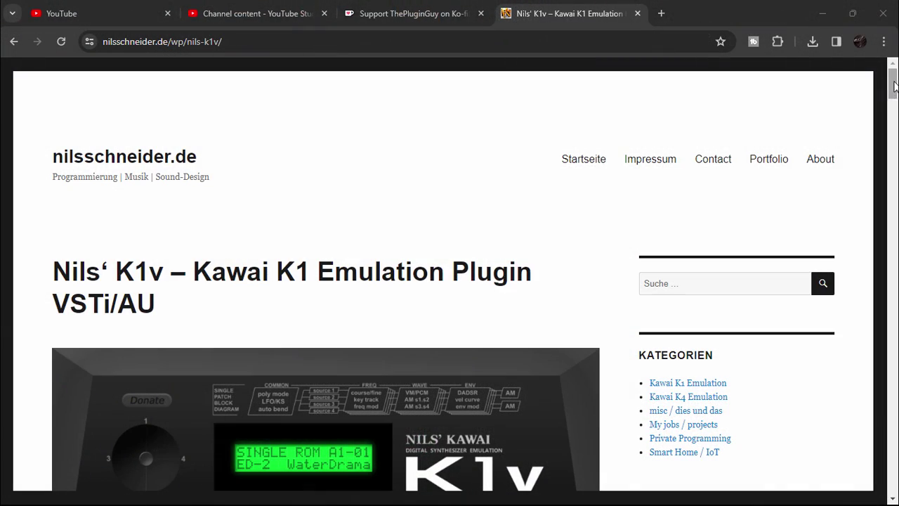
# - Download the 'Windows VST (zip with 32 bit & 64 bit dlls)' file from the K1v page's Download Options
pyautogui.scroll(-1, 894, 85)
pyautogui.scroll(-2, 894, 86)
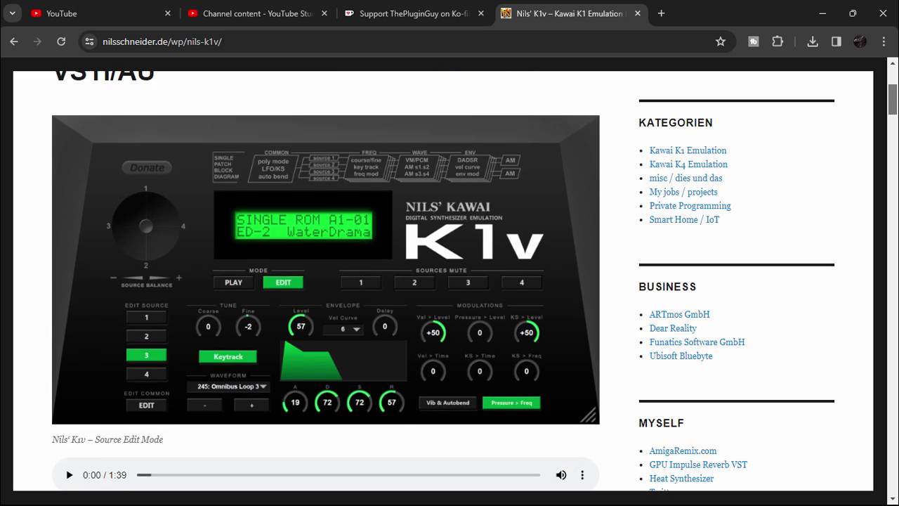
pyautogui.moveTo(893, 98)
pyautogui.mouseDown()
pyautogui.moveTo(895, 220)
pyautogui.moveTo(894, 200)
pyautogui.mouseUp()
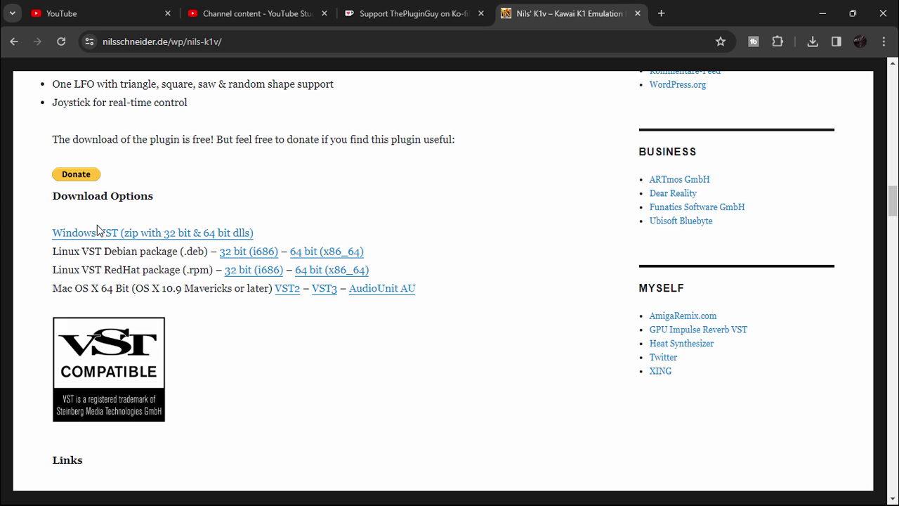
pyautogui.click(96, 234)
pyautogui.click(126, 232)
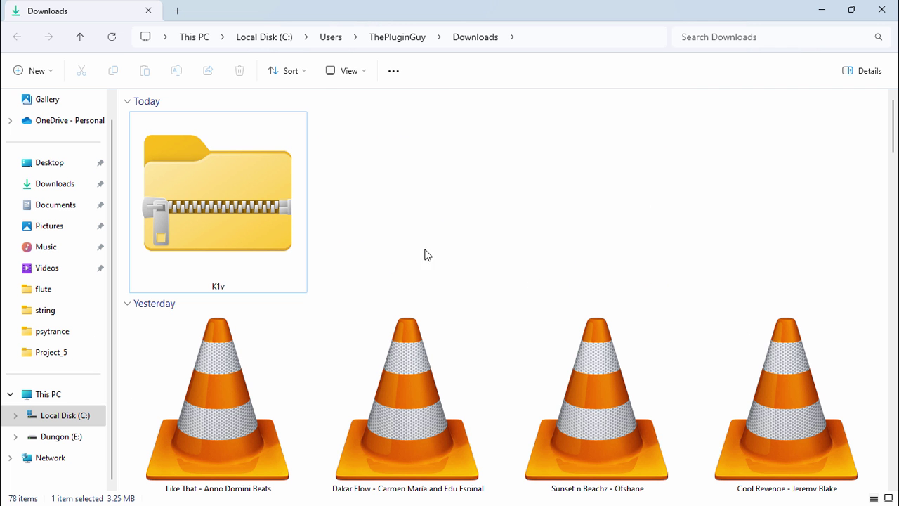
# - Extract the K1v zip with WinRAR into a 'K1v' folder and open it
pyautogui.click(250, 162)
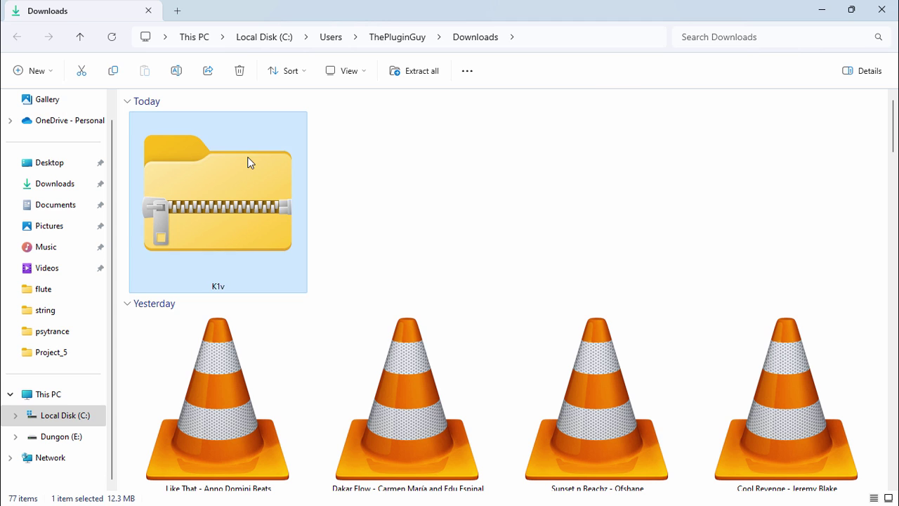
pyautogui.rightClick(249, 161)
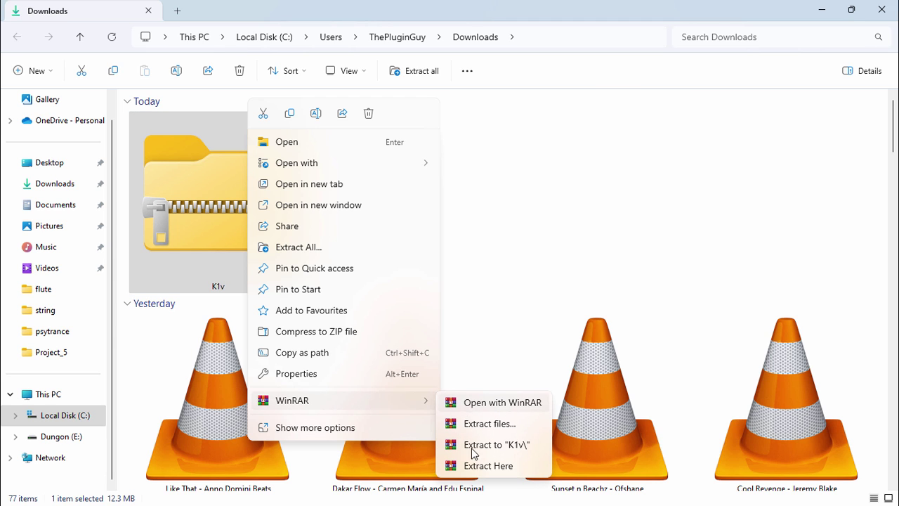
pyautogui.click(501, 403)
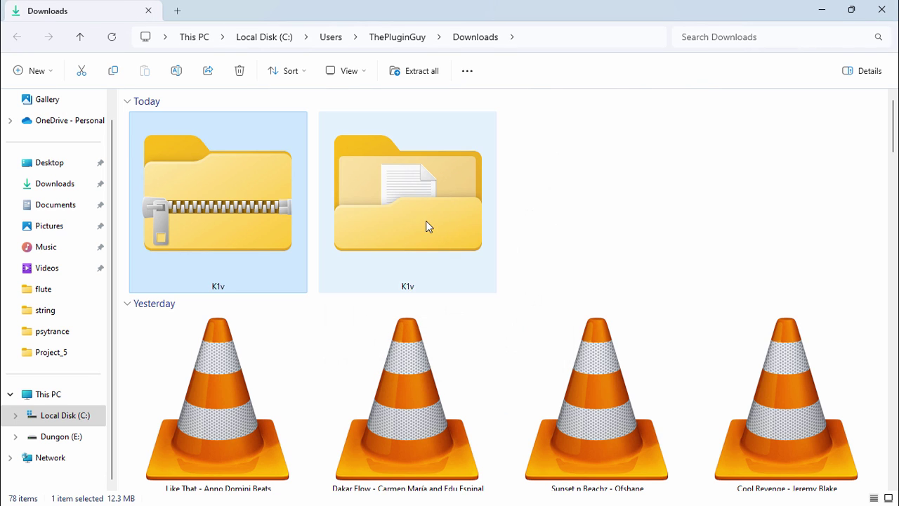
pyautogui.doubleClick(431, 219)
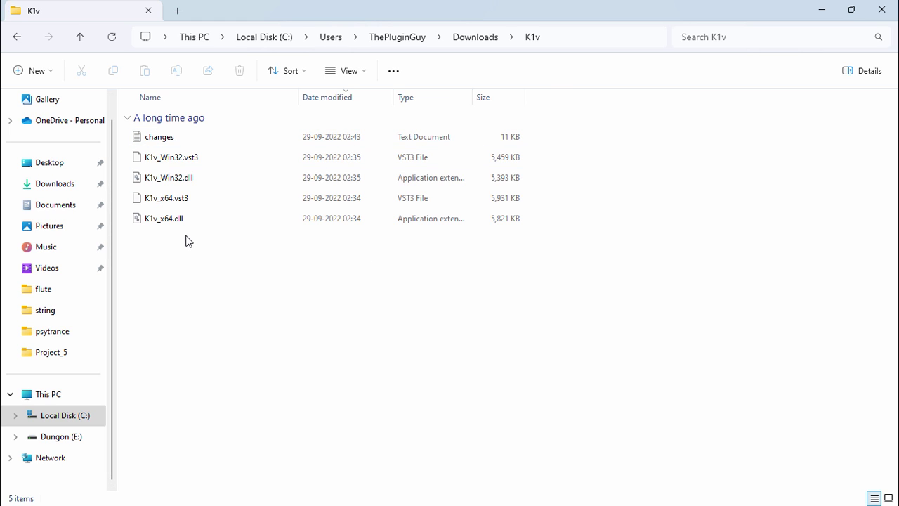
# - Copy the K1v_Win32.dll file
pyautogui.click(188, 180)
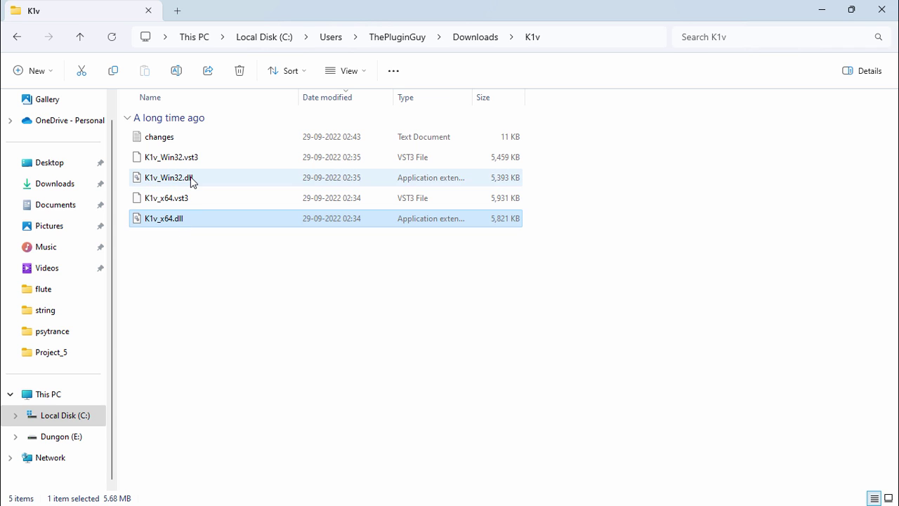
pyautogui.click(191, 181)
pyautogui.rightClick(193, 181)
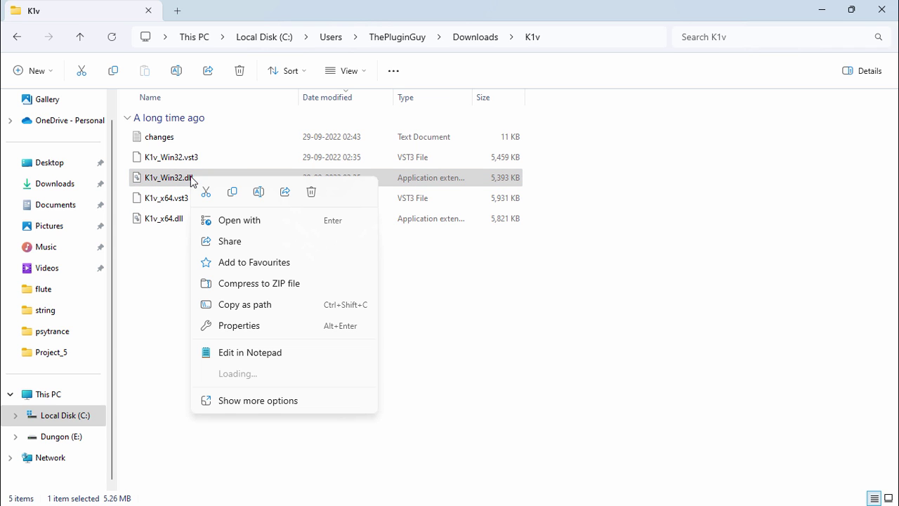
pyautogui.click(232, 193)
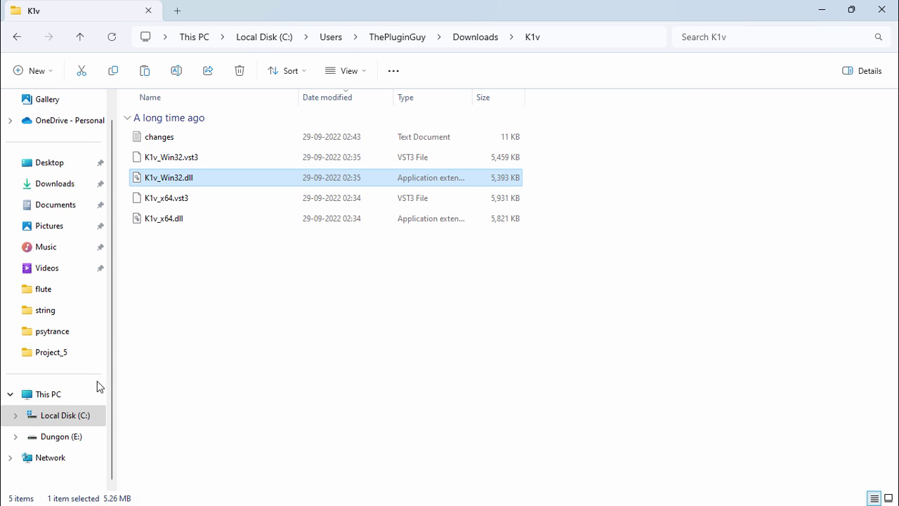
# - Paste K1v_Win32.dll into C:\Program Files (x86)\VSTPlugIns
pyautogui.click(60, 395)
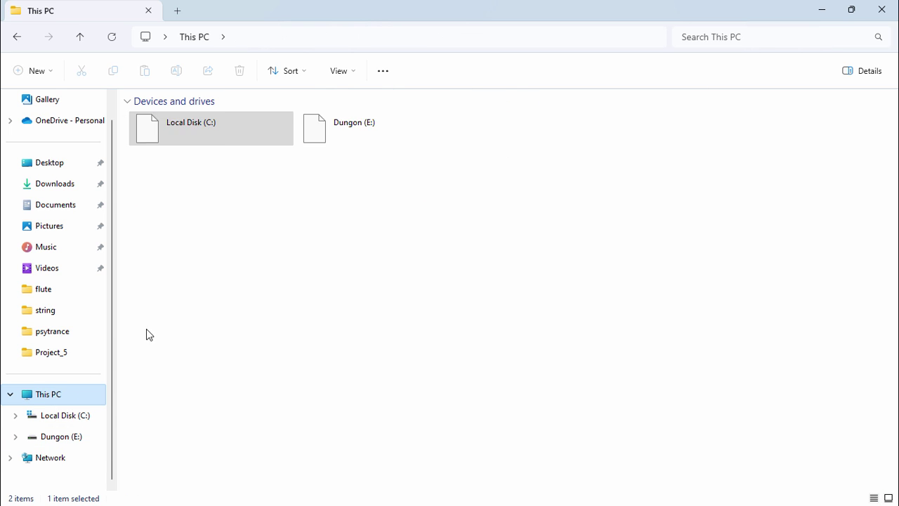
pyautogui.doubleClick(214, 139)
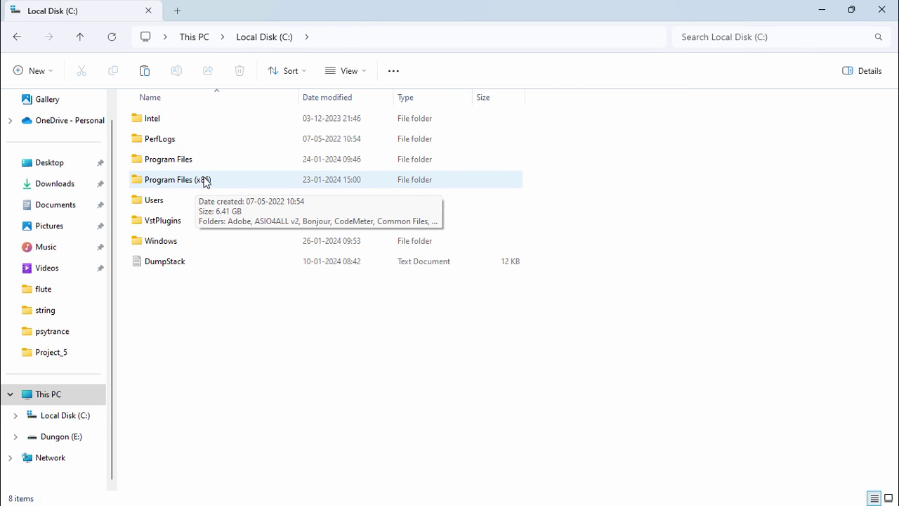
pyautogui.doubleClick(204, 181)
pyautogui.scroll(-4, 168, 387)
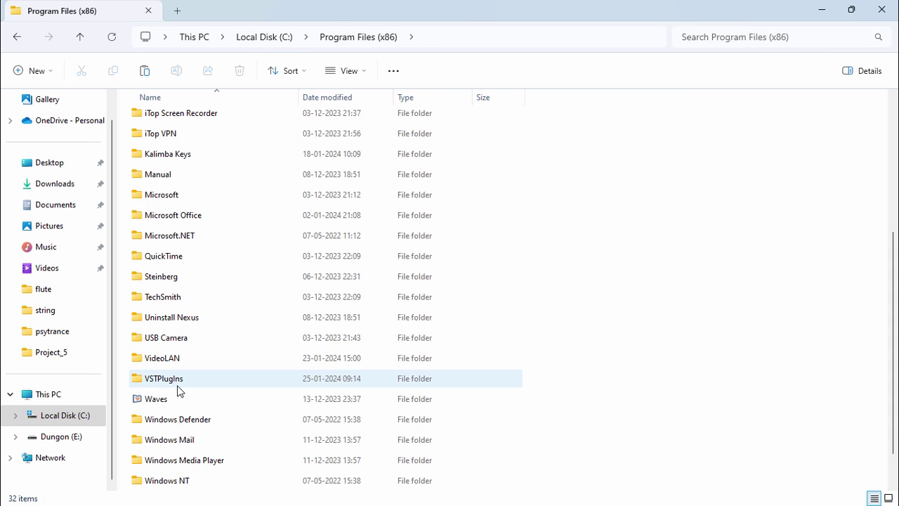
pyautogui.rightClick(174, 386)
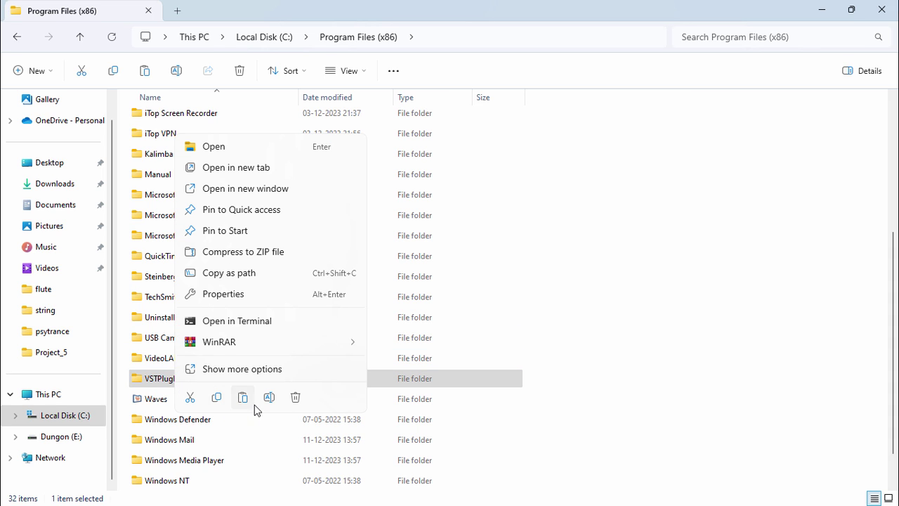
pyautogui.click(243, 404)
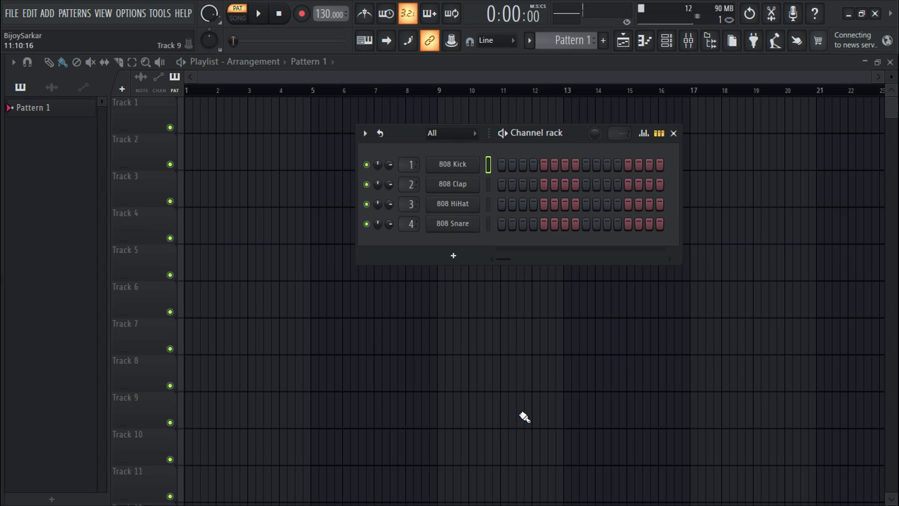
# - Run 'Find installed plugins' in the plugin manager so Nils' K1v appears among 204 plugins
pyautogui.click(132, 13)
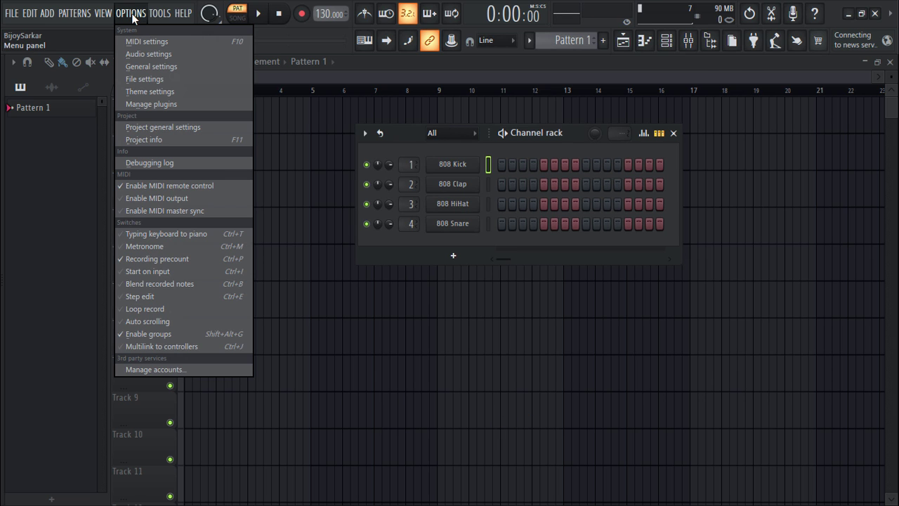
pyautogui.click(146, 79)
pyautogui.click(301, 163)
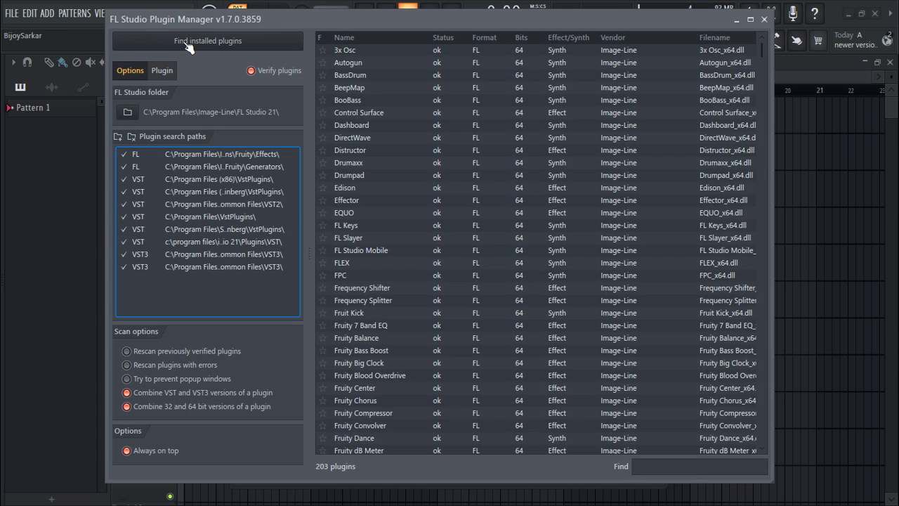
pyautogui.click(188, 42)
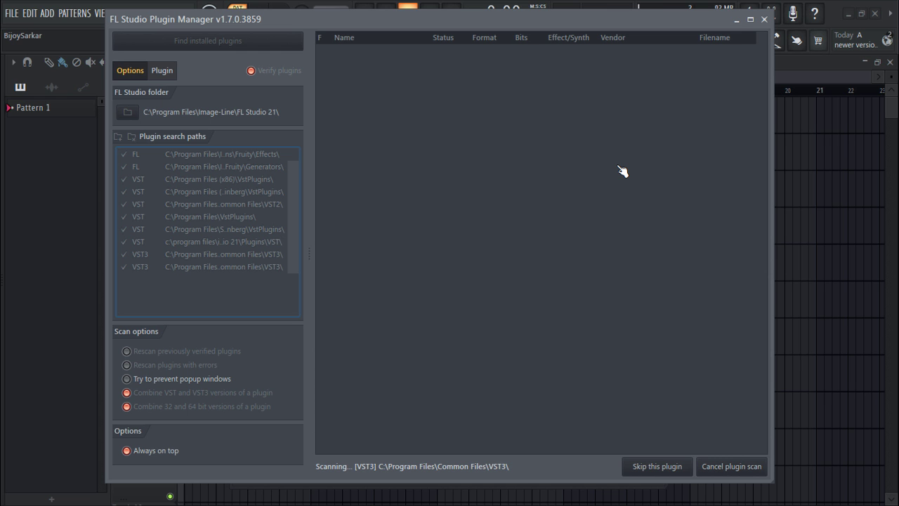
pyautogui.scroll(3, 598, 158)
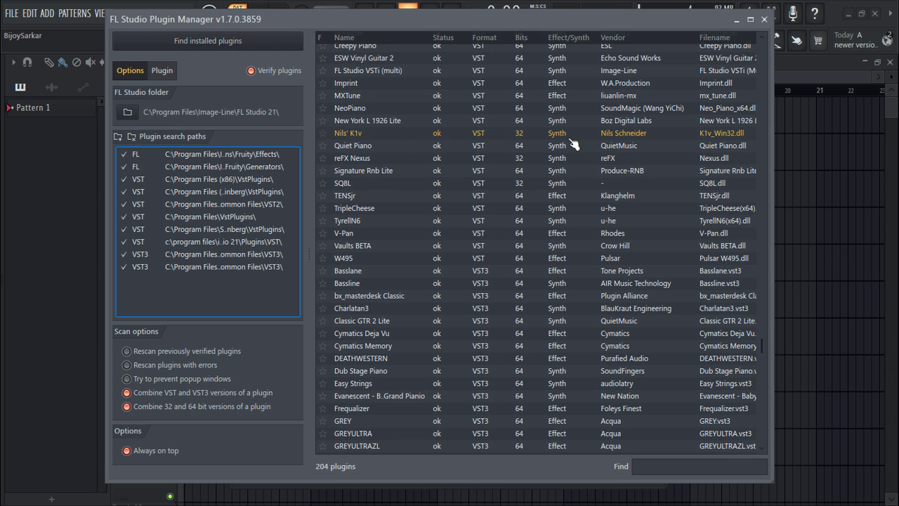
# - Load Nils' K1v from Plugin database > Installed > Generators > New into the Channel rack
pyautogui.click(765, 20)
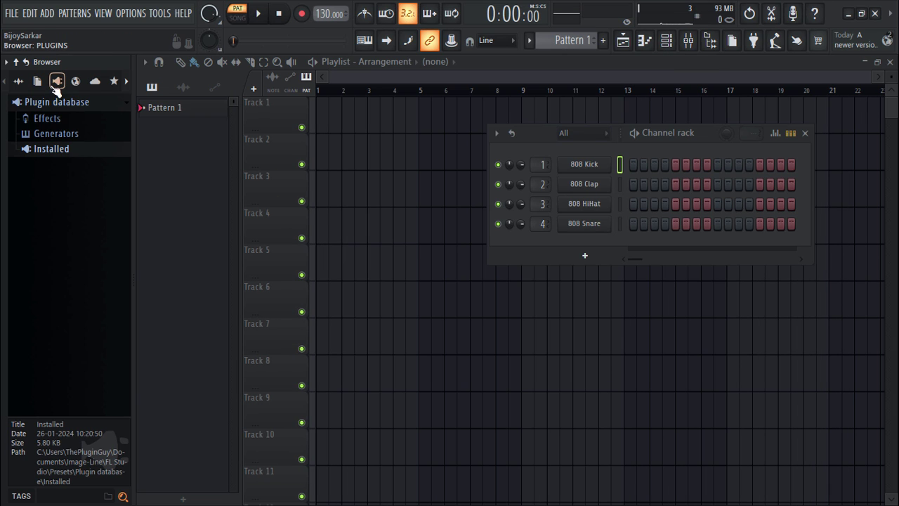
pyautogui.click(54, 149)
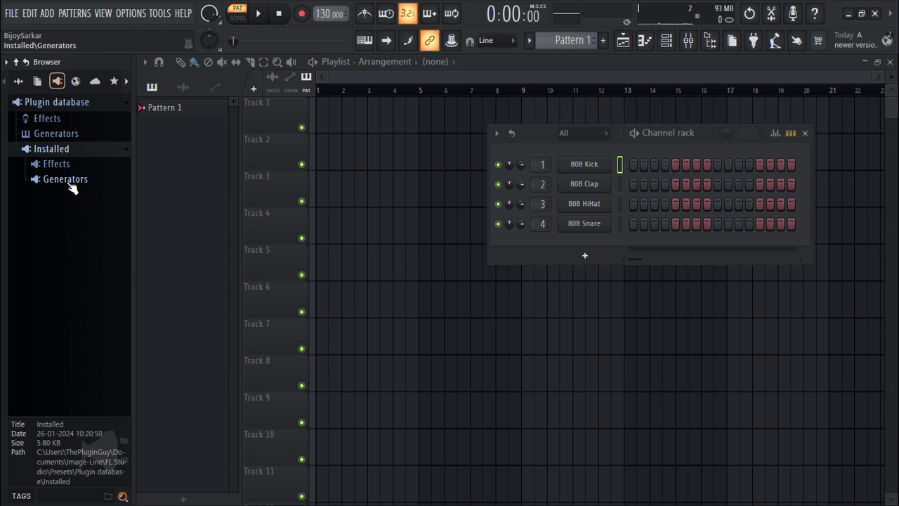
pyautogui.click(67, 180)
pyautogui.click(69, 209)
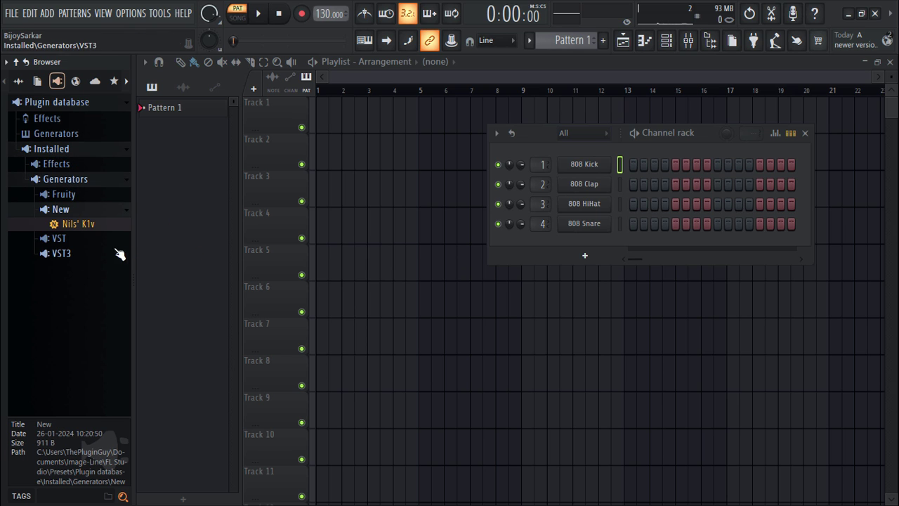
pyautogui.moveTo(79, 223); pyautogui.dragTo(604, 193)
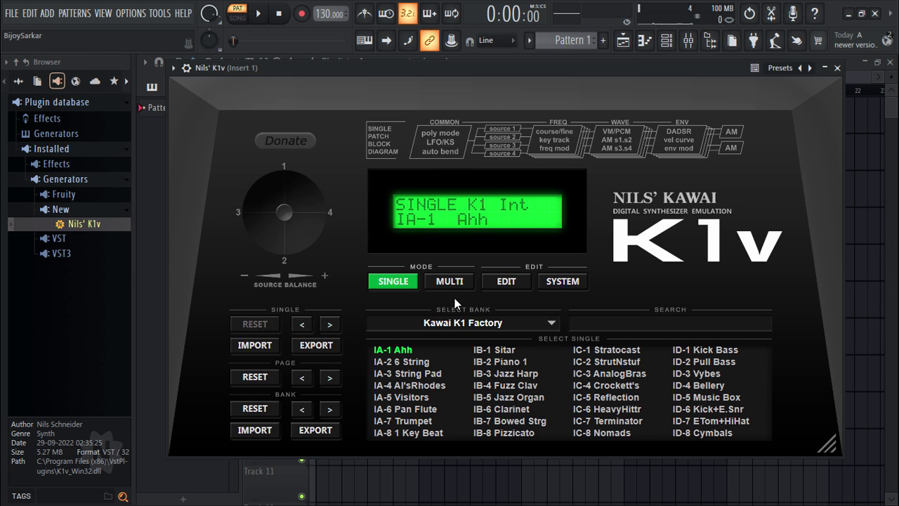
# - Audition several K1v patches, settle on ID-6 Kick+E.Snr, and reposition the plugin window
pyautogui.click(501, 374)
pyautogui.click(440, 398)
pyautogui.click(618, 385)
pyautogui.click(697, 386)
pyautogui.click(698, 410)
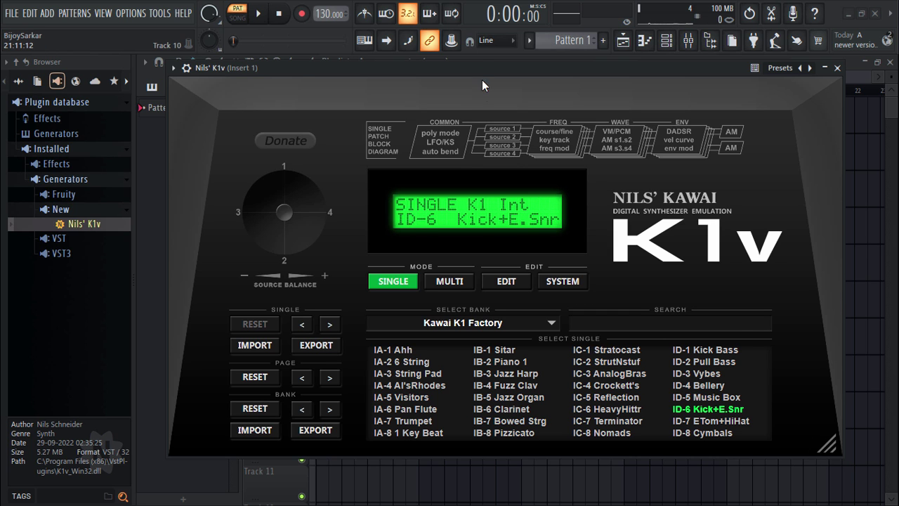
pyautogui.moveTo(483, 72); pyautogui.dragTo(517, 83)
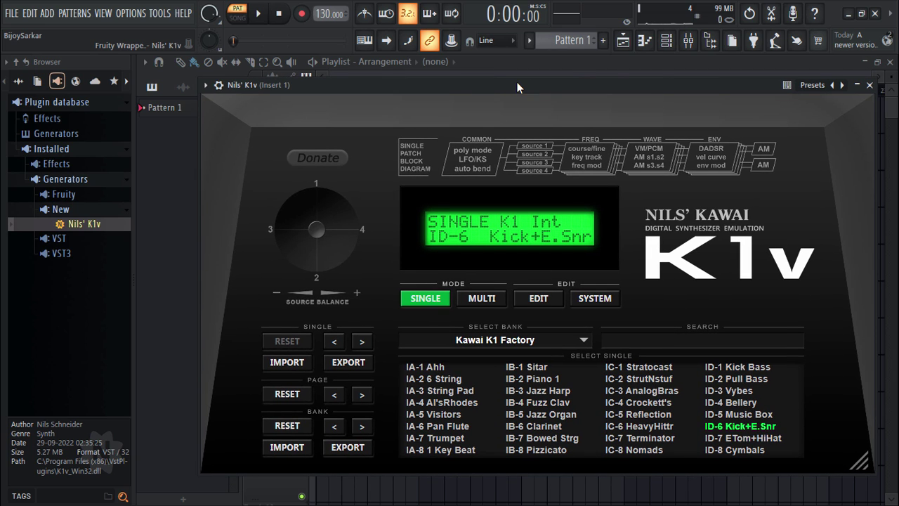